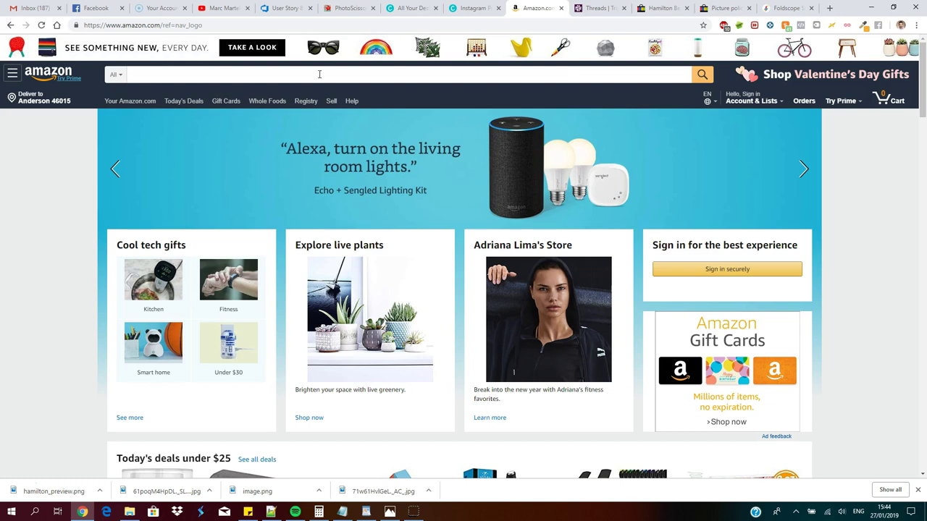
Search Amazon for 'crock pot' and open the Hamilton Beach (33473) slow cooker listing
{"action": "left_click", "coordinate": [318, 73]}
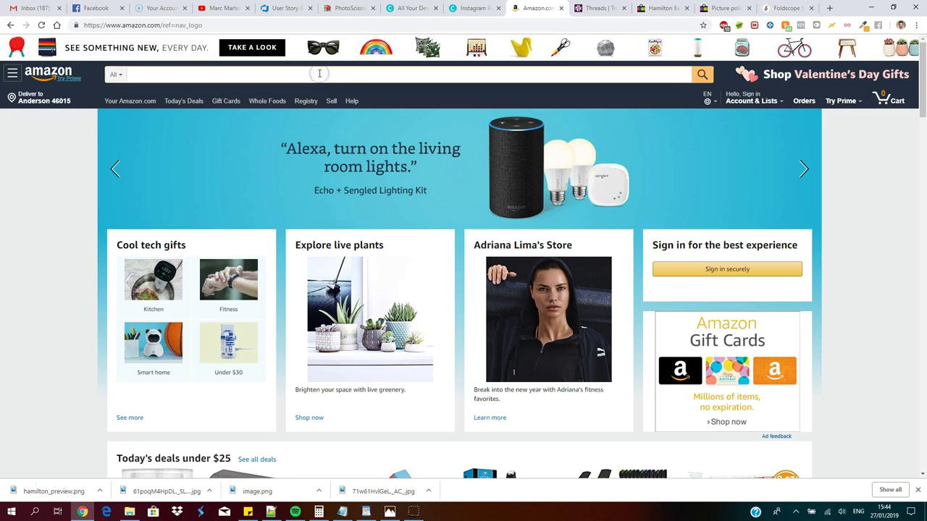
{"action": "type", "text": "crock pot"}
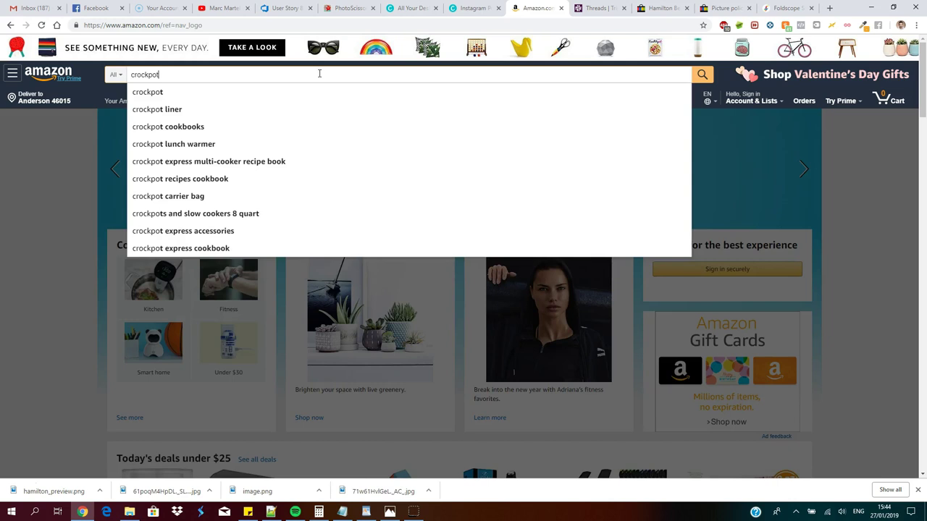
{"action": "key", "text": "Return"}
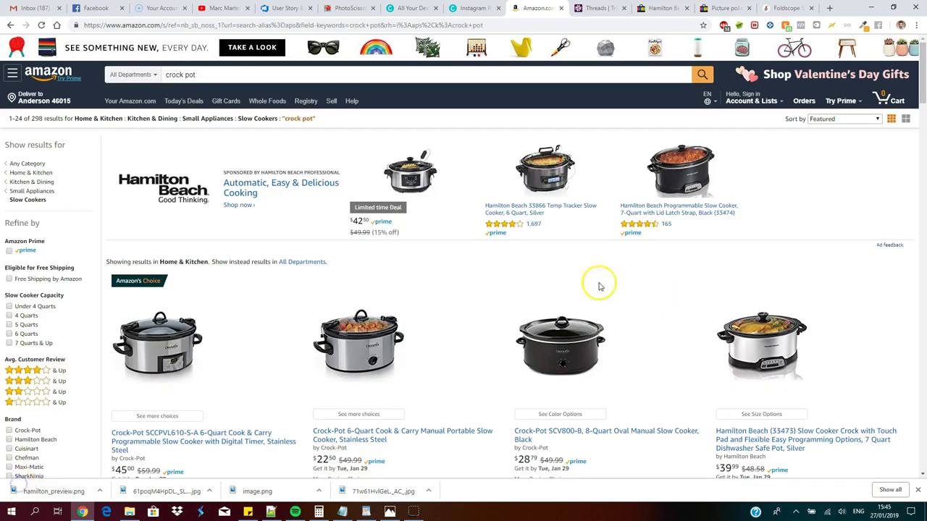
{"action": "scroll", "coordinate": [572, 297], "scroll_direction": "down", "scroll_amount": 1}
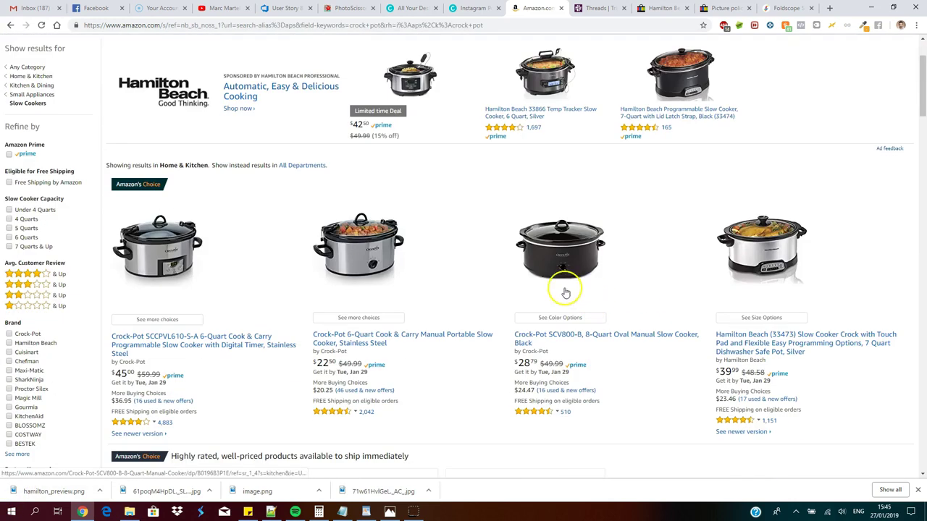
{"action": "left_click", "coordinate": [743, 339]}
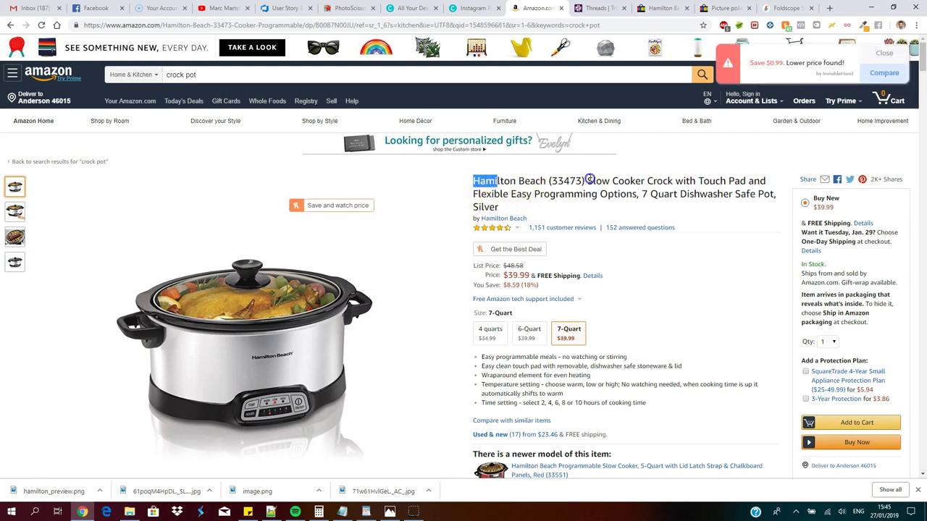
Copy the Hamilton Beach (33473) model name into eBay's search box
{"action": "left_click_drag", "start_coordinate": [598, 179], "coordinate": [642, 179]}
{"action": "key", "text": "ctrl+c"}
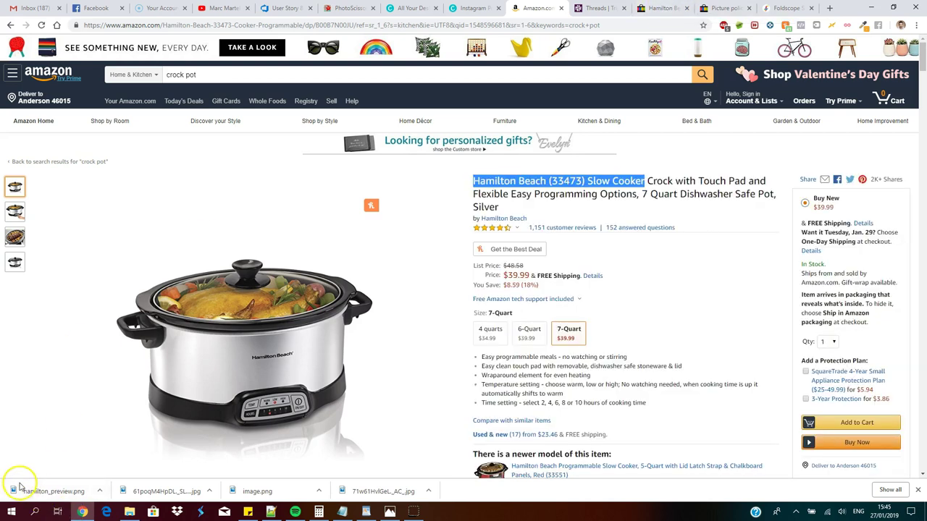
{"action": "left_click", "coordinate": [662, 8]}
{"action": "left_click", "coordinate": [331, 63]}
{"action": "key", "text": "ctrl+v"}
Run the eBay search, browse results, and open then leave the $42.87 Hamilton Beach listing
{"action": "left_click", "coordinate": [703, 64]}
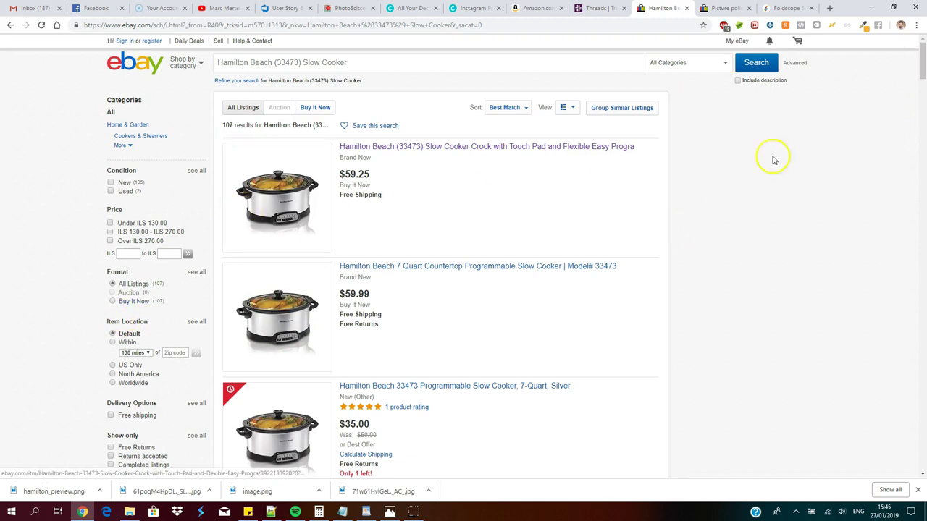
{"action": "left_click_drag", "start_coordinate": [922, 69], "coordinate": [922, 99]}
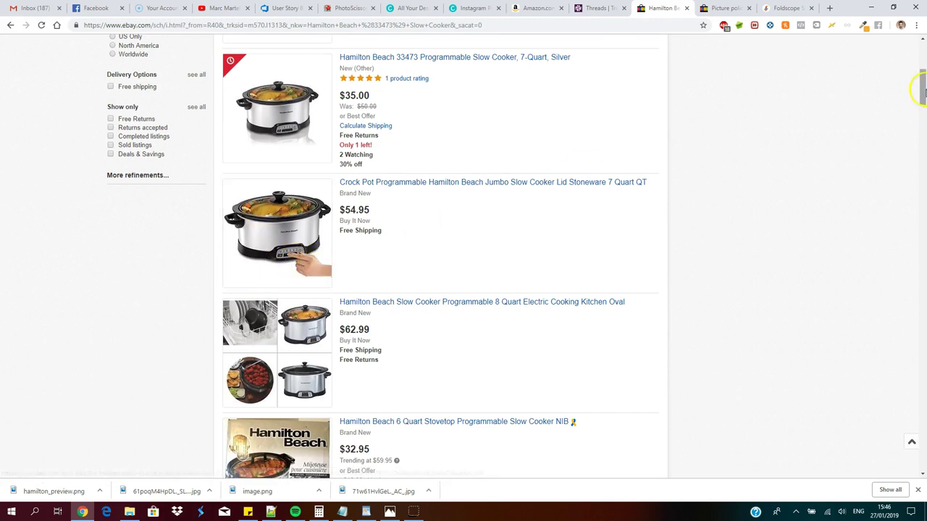
{"action": "left_click_drag", "start_coordinate": [922, 89], "coordinate": [922, 108]}
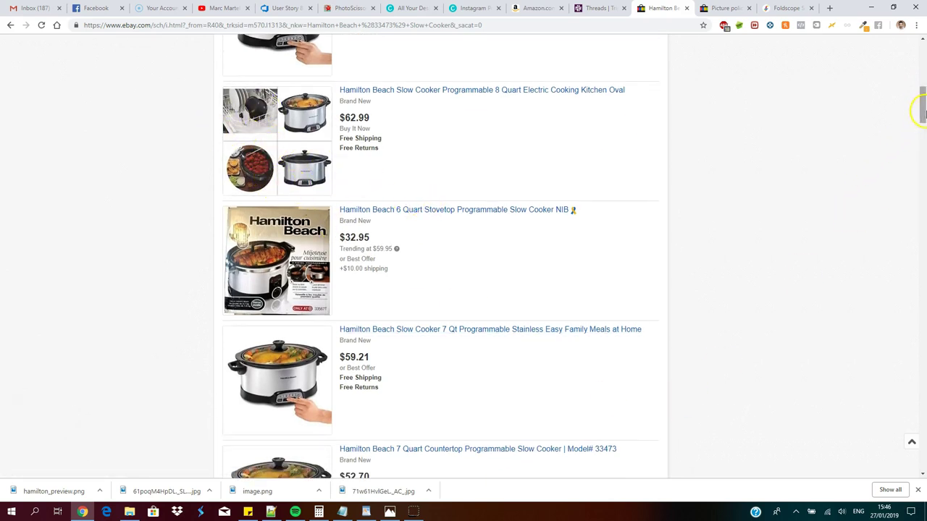
{"action": "left_click_drag", "start_coordinate": [921, 103], "coordinate": [923, 326]}
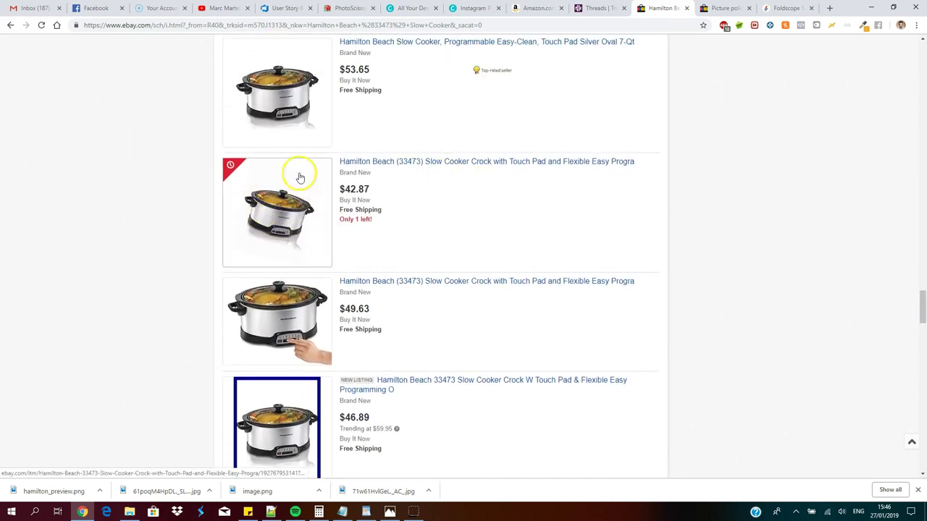
{"action": "left_click", "coordinate": [370, 160]}
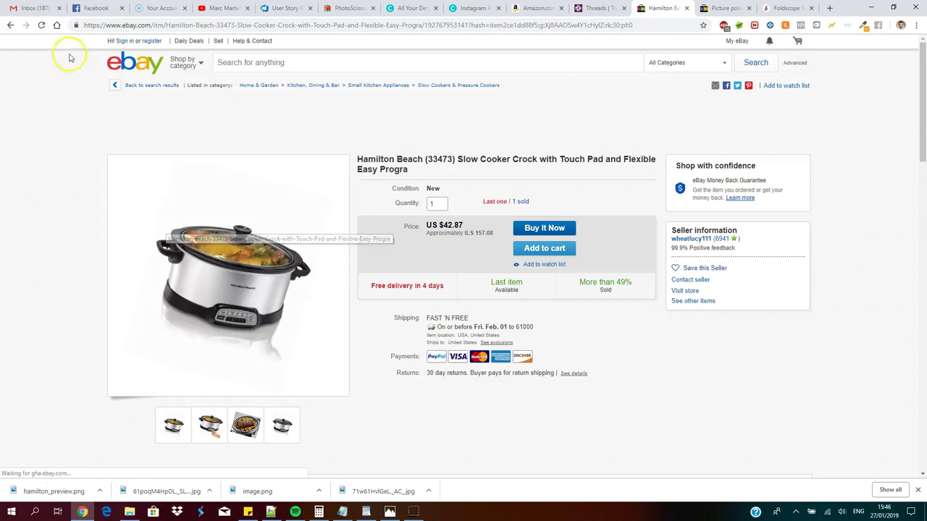
{"action": "left_click", "coordinate": [10, 24]}
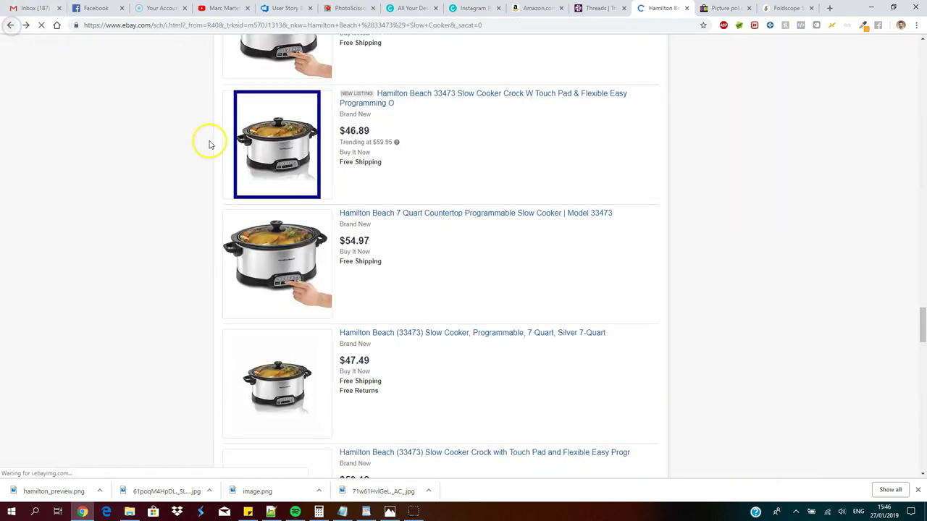
Scroll through the remaining eBay results, then bring up hamilton_preview.png in Photos
{"action": "scroll", "coordinate": [433, 279], "scroll_direction": "down", "scroll_amount": 13}
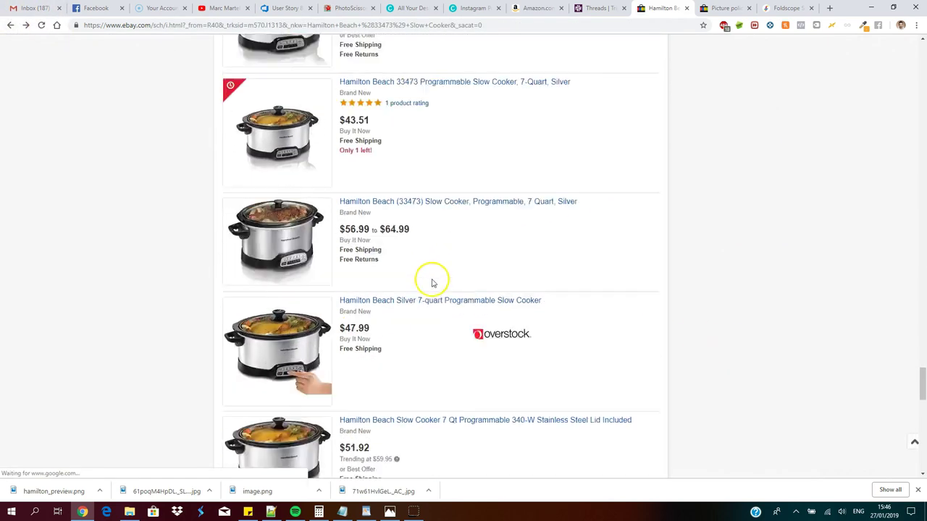
{"action": "scroll", "coordinate": [433, 276], "scroll_direction": "down", "scroll_amount": 9}
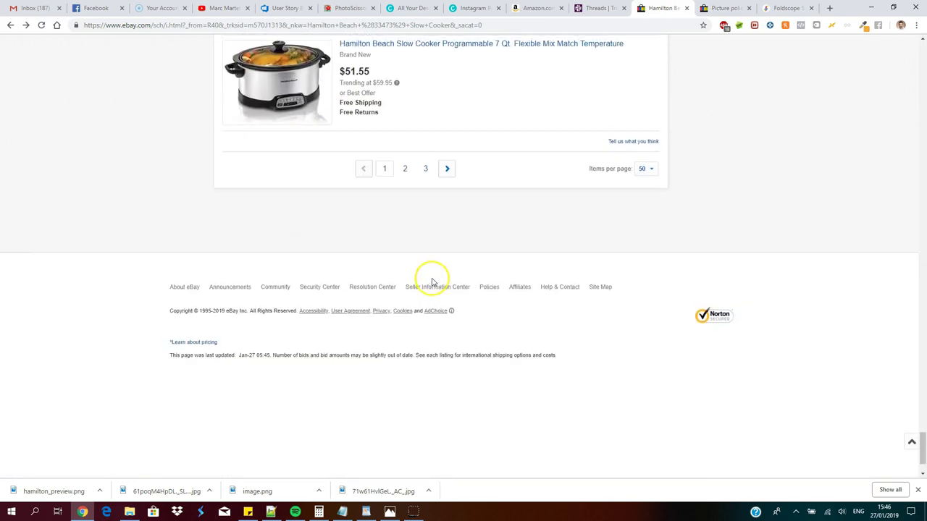
{"action": "scroll", "coordinate": [428, 281], "scroll_direction": "up", "scroll_amount": 4}
{"action": "scroll", "coordinate": [427, 280], "scroll_direction": "up", "scroll_amount": 10}
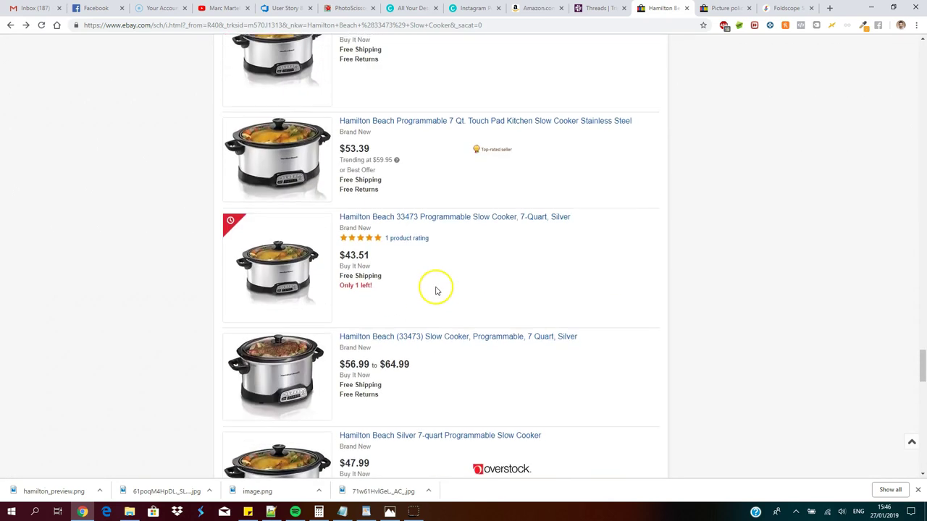
{"action": "scroll", "coordinate": [437, 292], "scroll_direction": "up", "scroll_amount": 4}
{"action": "left_click_drag", "start_coordinate": [918, 310], "coordinate": [924, 49]}
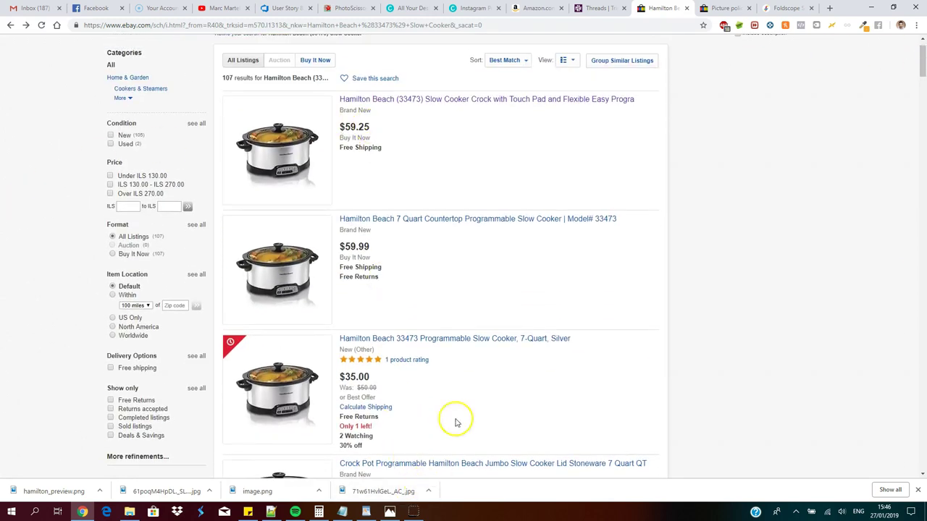
{"action": "left_click", "coordinate": [390, 513]}
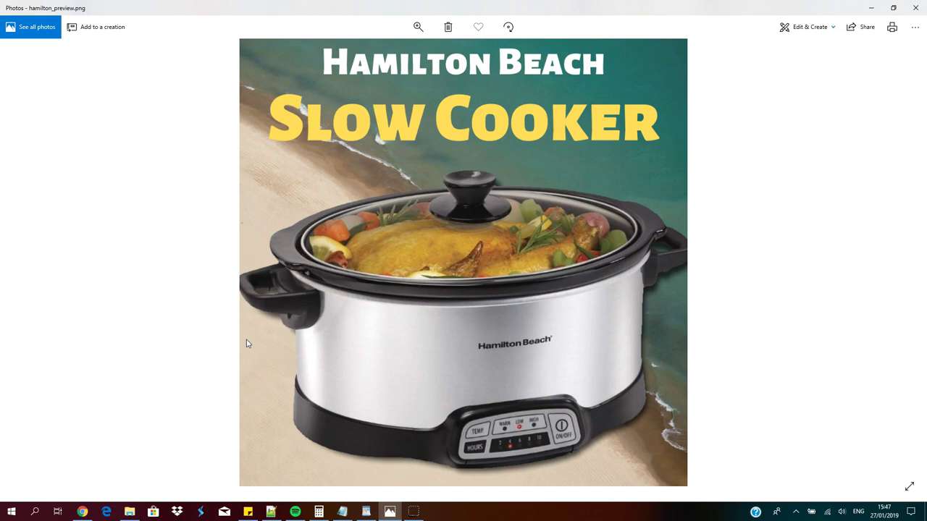
Close the hamilton_preview.png viewer with Alt+F4 to return to eBay's 107 results
{"action": "key", "text": "alt+F4"}
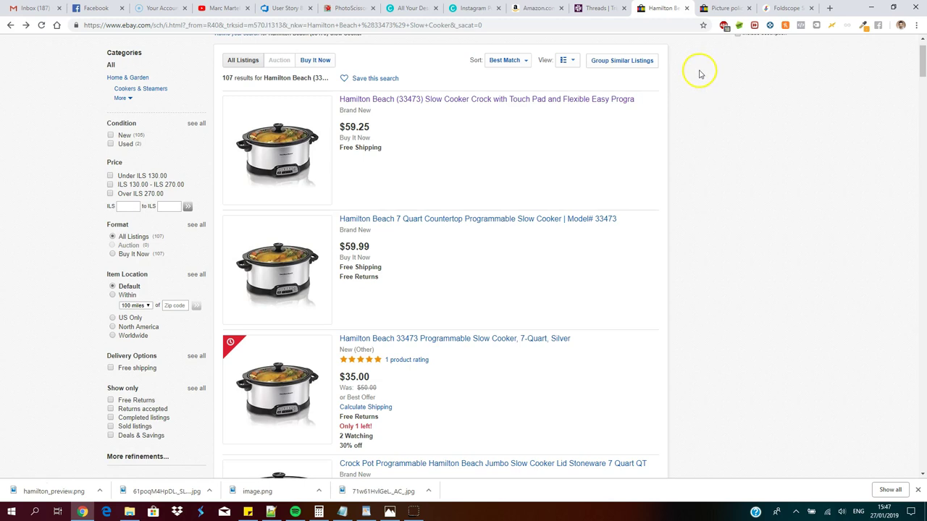
On eBay's picture policy page, review the guideline about including pictures of flaws
{"action": "left_click", "coordinate": [718, 10]}
{"action": "scroll", "coordinate": [608, 217], "scroll_direction": "up", "scroll_amount": 8}
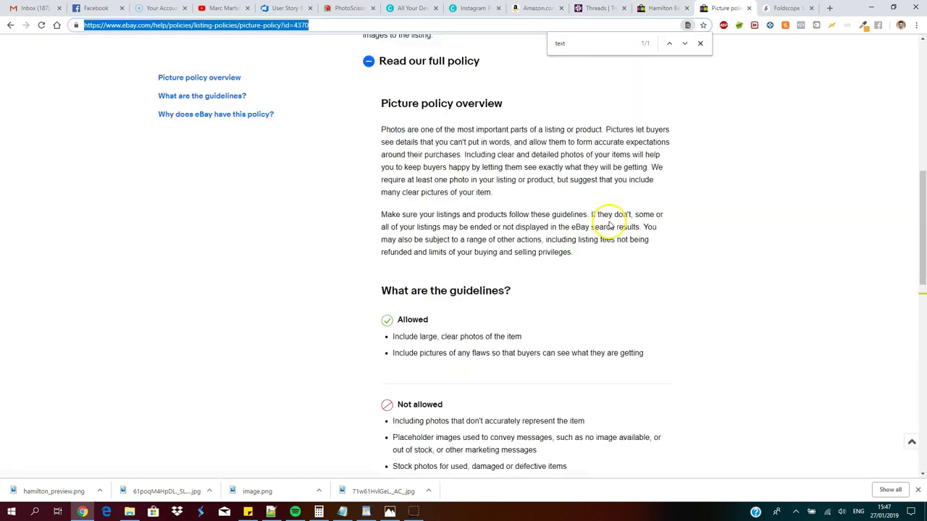
{"action": "scroll", "coordinate": [610, 222], "scroll_direction": "up", "scroll_amount": 3}
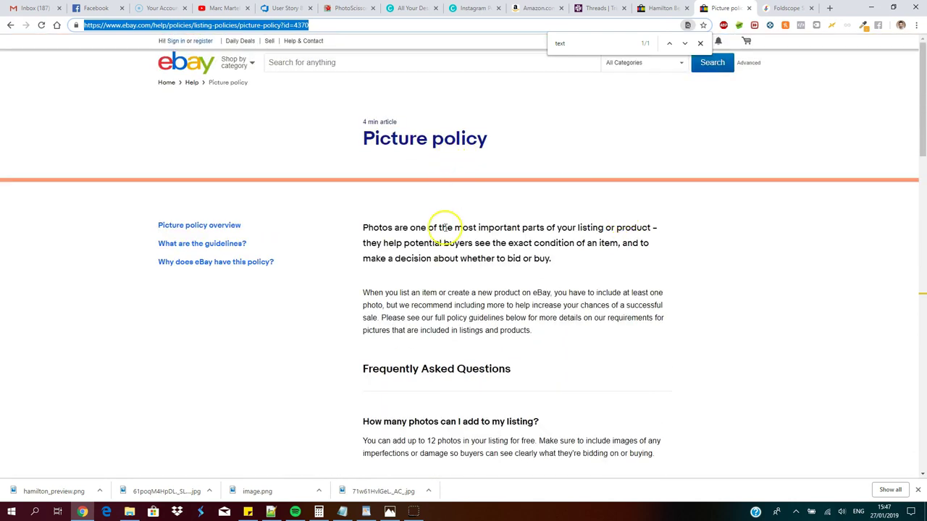
{"action": "scroll", "coordinate": [426, 289], "scroll_direction": "down", "scroll_amount": 9}
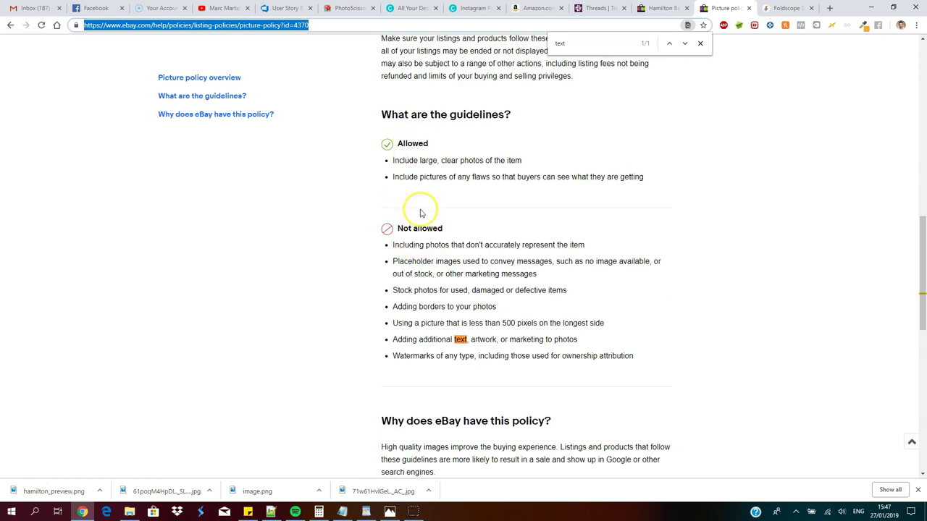
{"action": "left_click", "coordinate": [428, 159]}
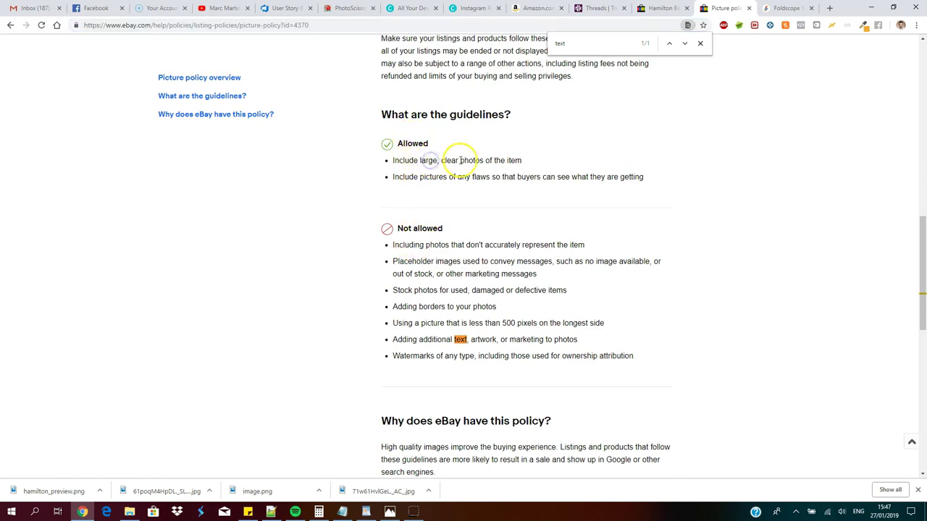
{"action": "left_click", "coordinate": [461, 160]}
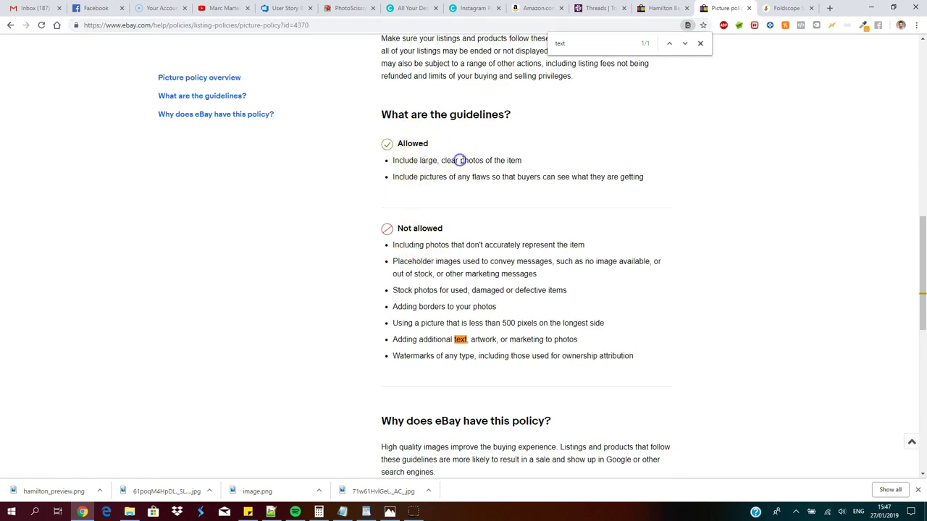
{"action": "triple_click", "coordinate": [401, 175]}
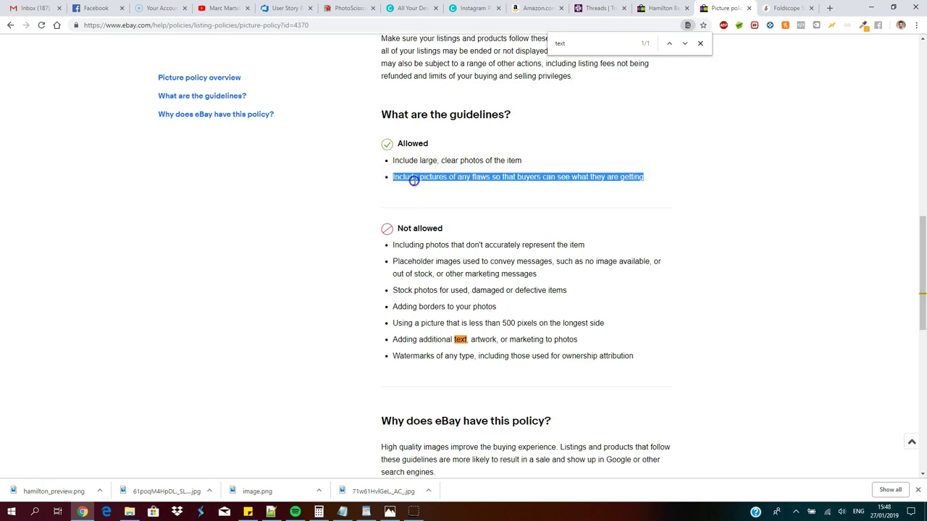
{"action": "left_click", "coordinate": [413, 181]}
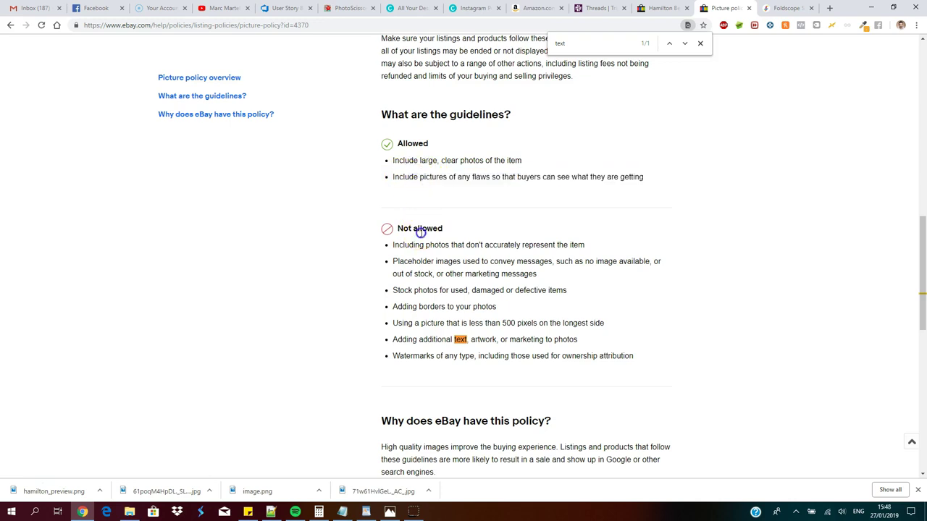
{"action": "left_click", "coordinate": [700, 44]}
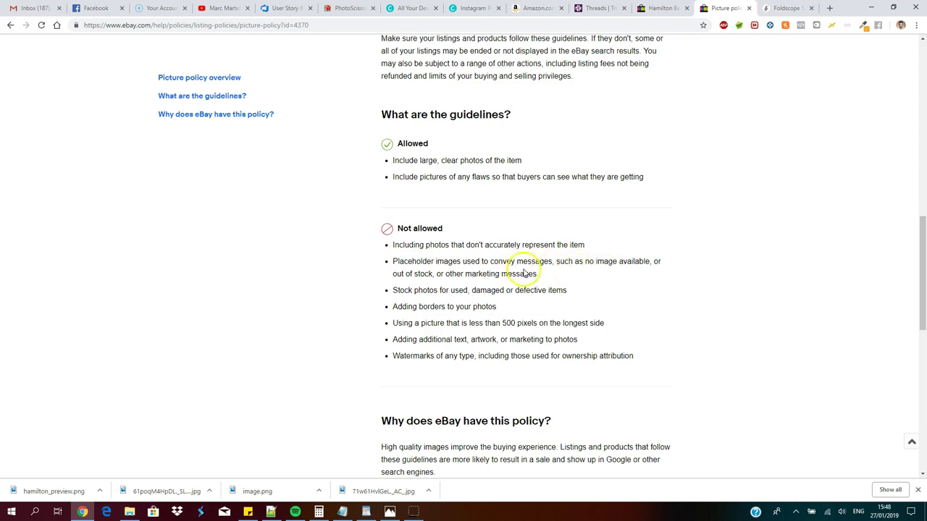
Highlight 'marketing messages' and the rule against adding text, artwork or marketing to photos
{"action": "left_click_drag", "start_coordinate": [505, 274], "coordinate": [465, 272]}
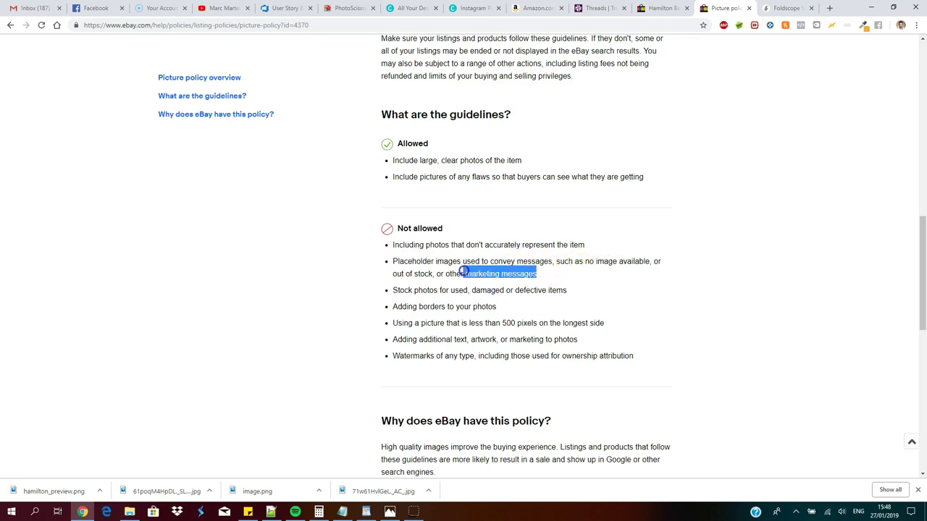
{"action": "left_click", "coordinate": [464, 272]}
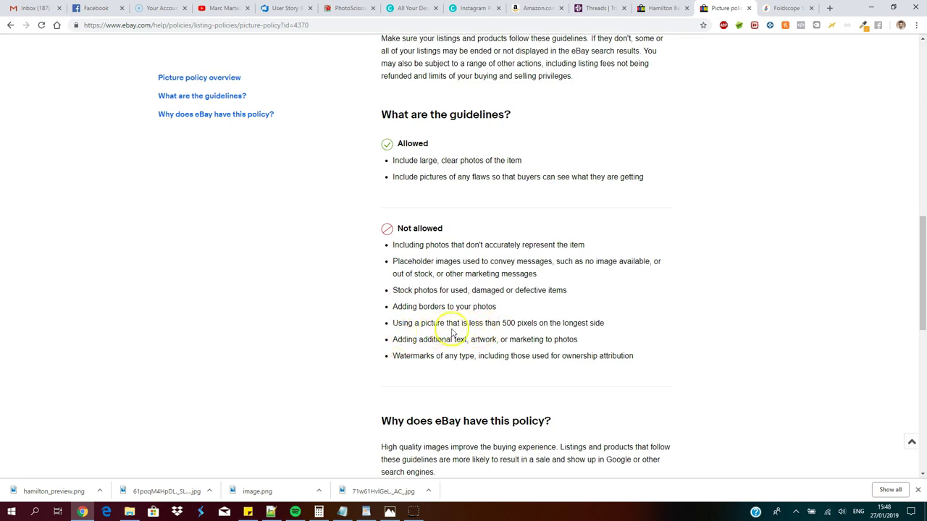
{"action": "triple_click", "coordinate": [406, 340]}
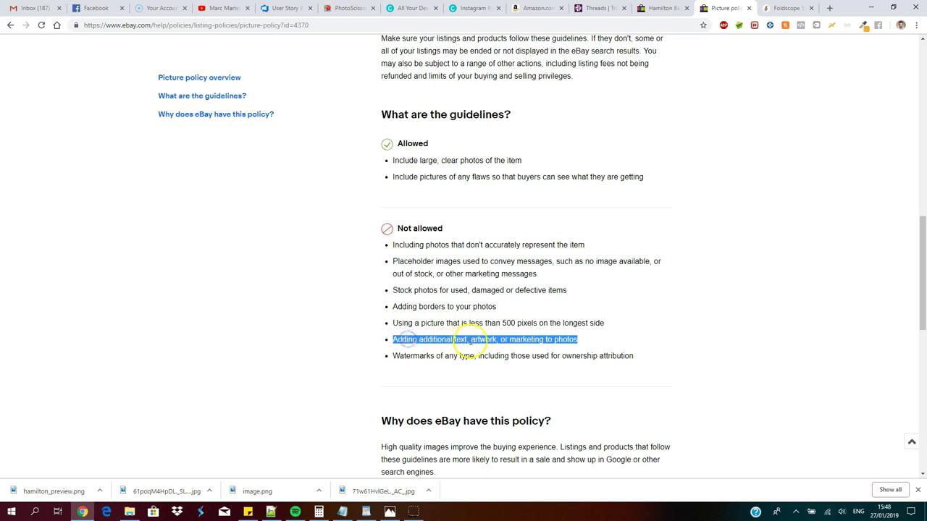
{"action": "left_click", "coordinate": [580, 340]}
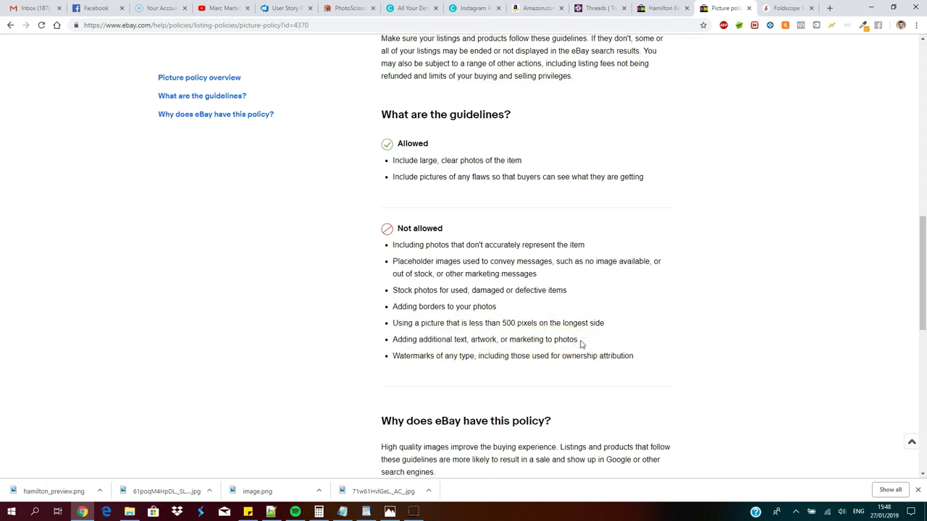
{"action": "left_click_drag", "start_coordinate": [569, 339], "coordinate": [437, 343]}
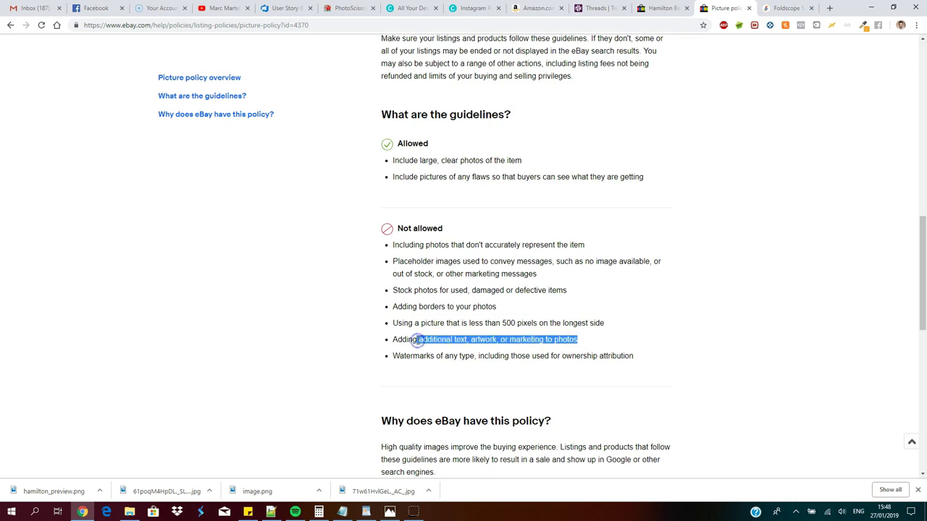
{"action": "left_click", "coordinate": [418, 340]}
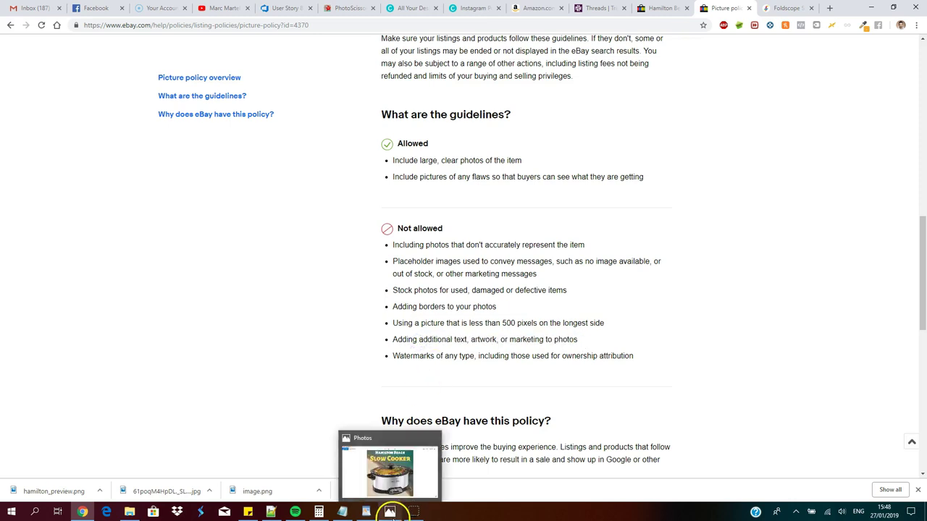
Bring up hamilton_preview.png, minimize and restore it, then close the Photos window
{"action": "left_click", "coordinate": [389, 512]}
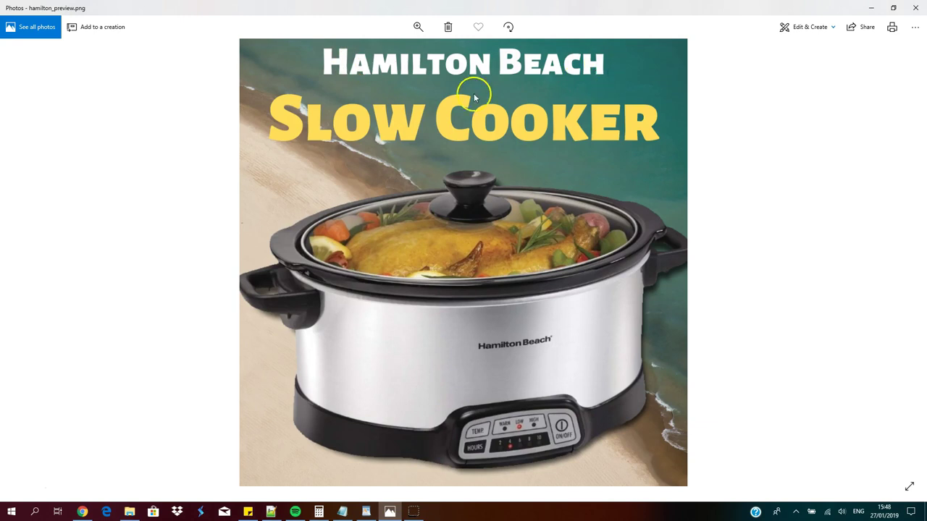
{"action": "left_click", "coordinate": [871, 8]}
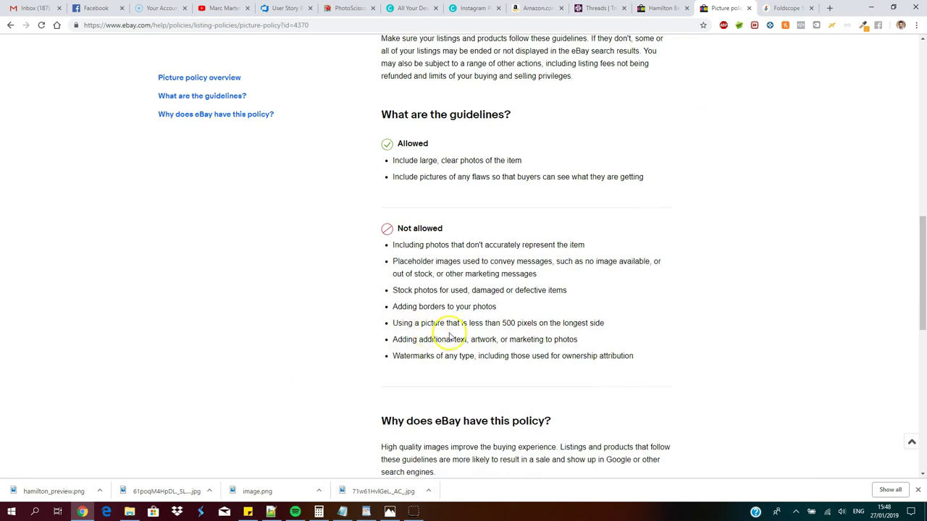
{"action": "left_click", "coordinate": [389, 511]}
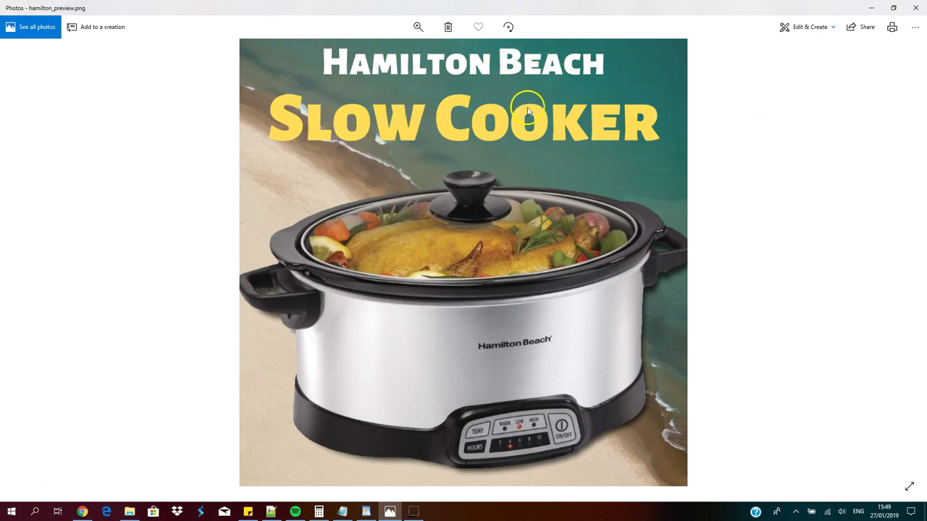
{"action": "left_click", "coordinate": [916, 9]}
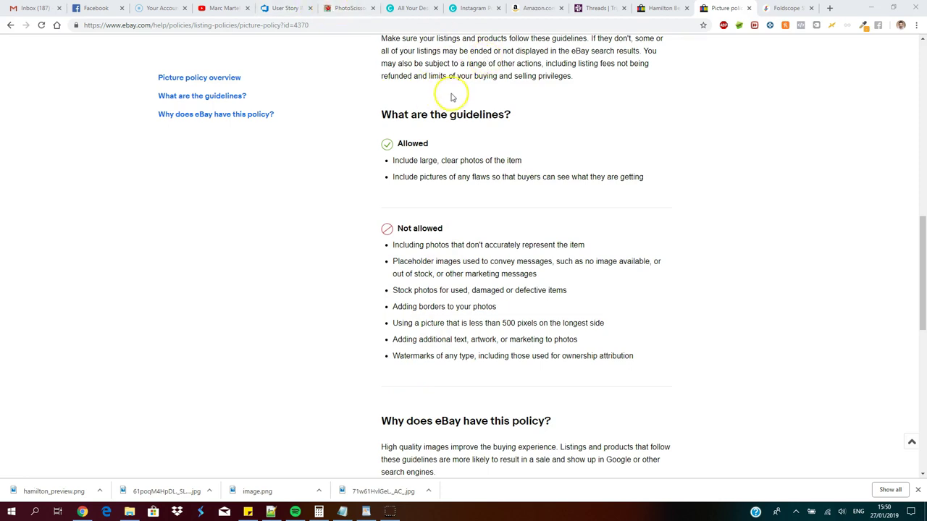
On Amazon's 7-Quart slow cooker page, enlarge the main product photo, then close the viewer
{"action": "left_click", "coordinate": [538, 10]}
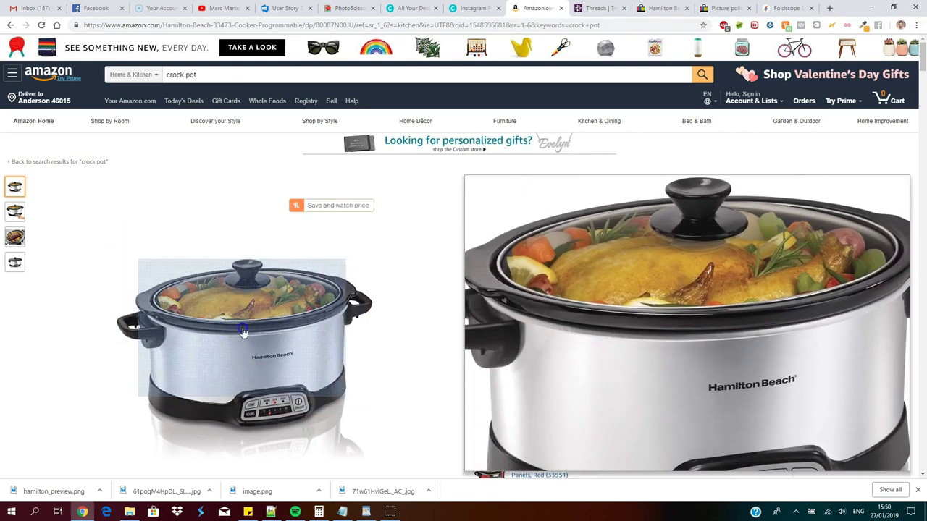
{"action": "left_click", "coordinate": [243, 332]}
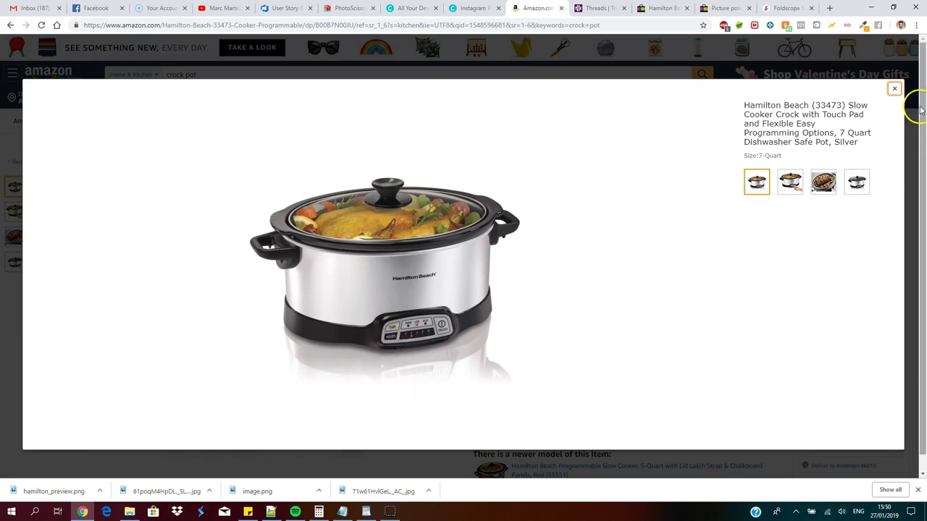
{"action": "left_click", "coordinate": [894, 89]}
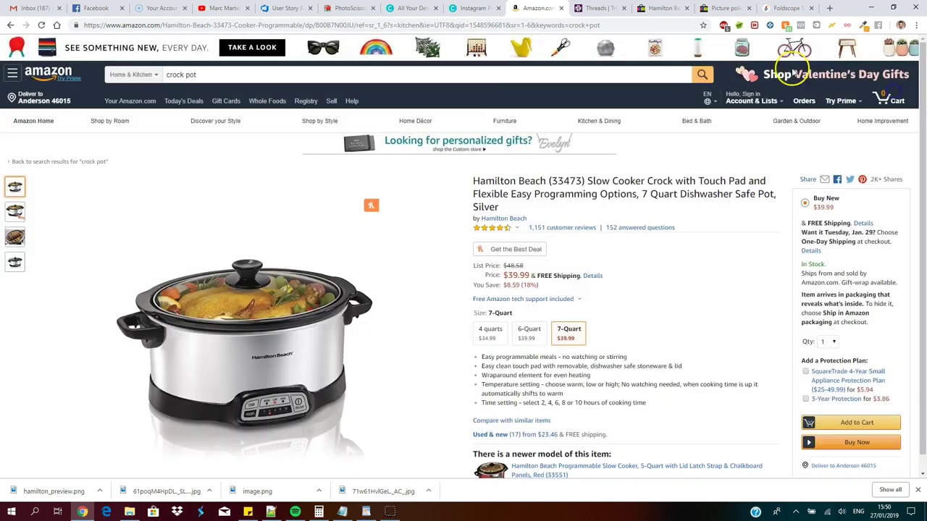
Upload the slow cooker photo 61poqM4HpDL._SL1500_ from Downloads into PhotoScissors
{"action": "left_click", "coordinate": [345, 7]}
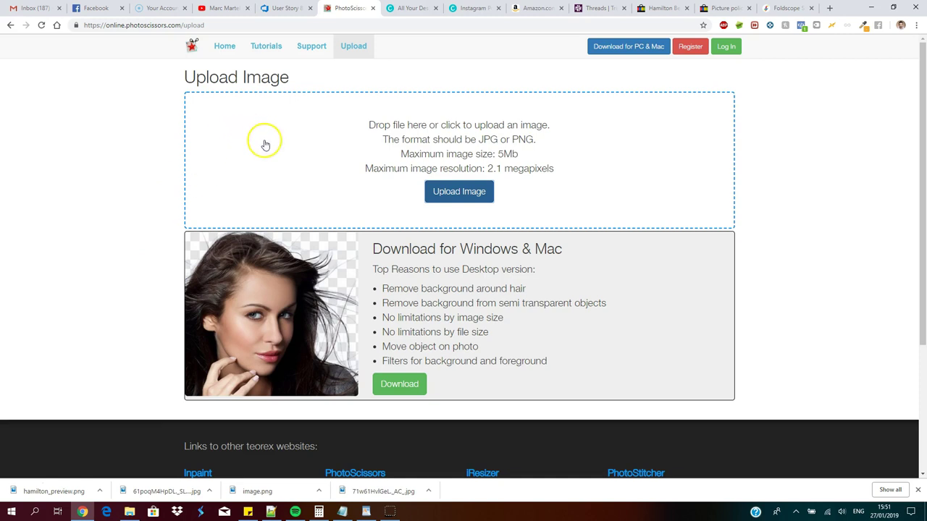
{"action": "left_click", "coordinate": [451, 197]}
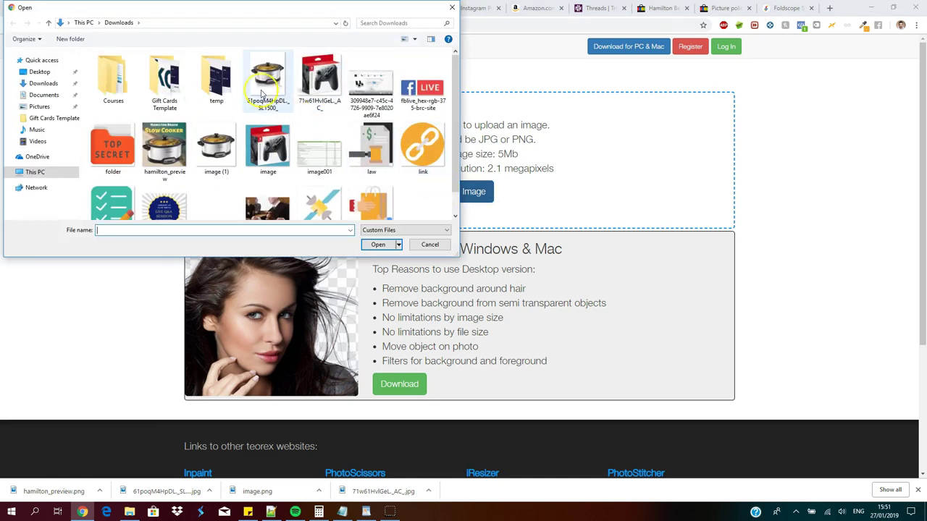
{"action": "left_click", "coordinate": [263, 78]}
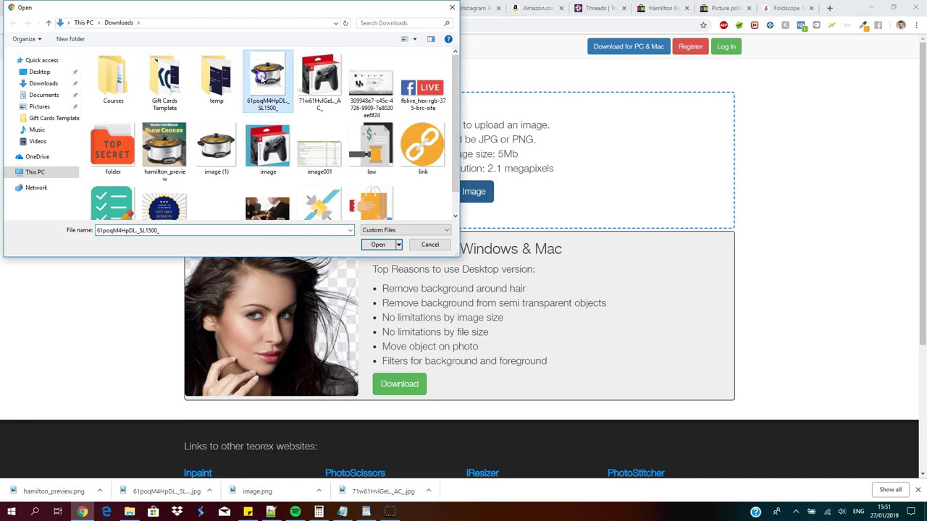
{"action": "left_click", "coordinate": [374, 244]}
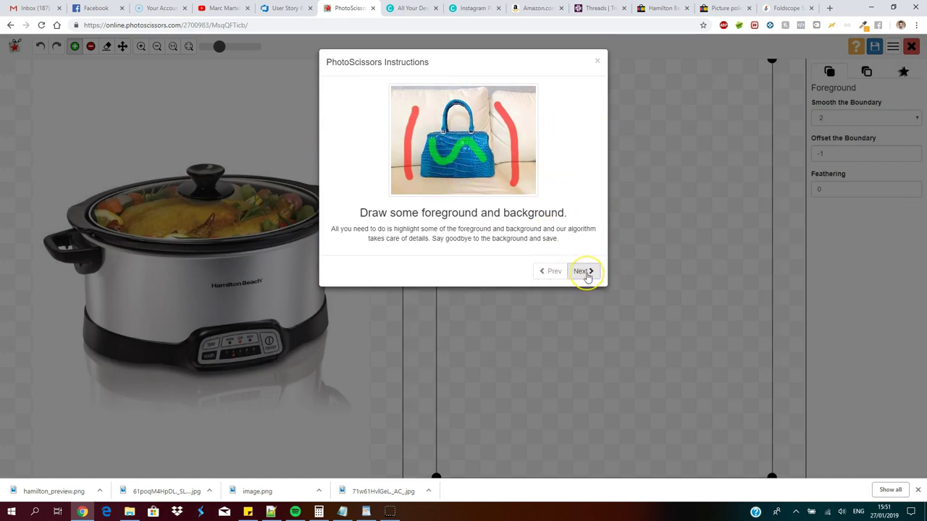
Dismiss the instructions and draw green foreground strokes over the pot's rim, lid and base
{"action": "left_click", "coordinate": [600, 64]}
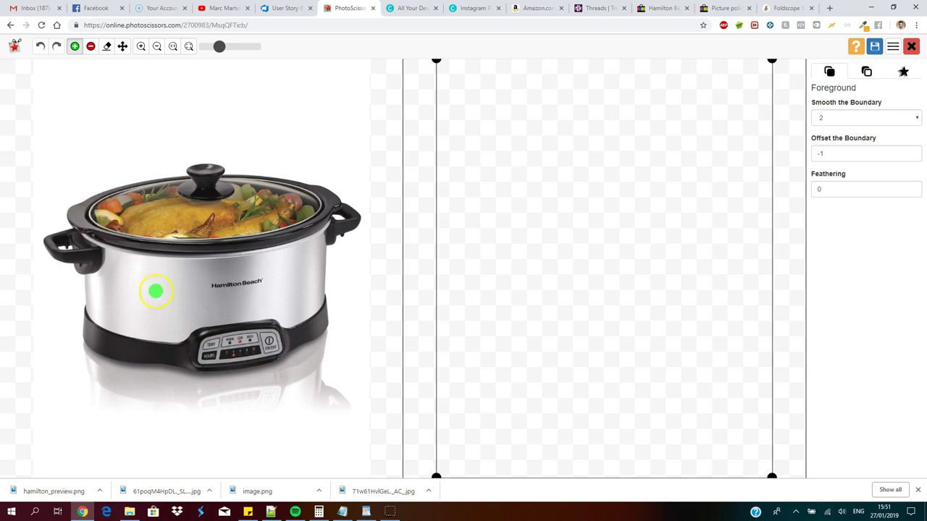
{"action": "left_click_drag", "start_coordinate": [85, 215], "coordinate": [163, 206]}
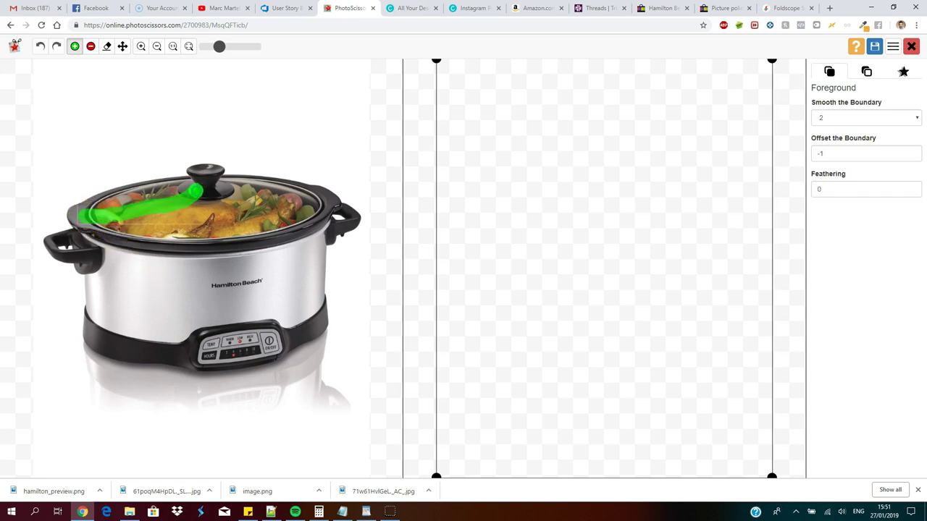
{"action": "mouse_move", "coordinate": [205, 176]}
{"action": "left_mouse_down"}
{"action": "mouse_move", "coordinate": [221, 201]}
{"action": "mouse_move", "coordinate": [242, 192]}
{"action": "mouse_move", "coordinate": [318, 198]}
{"action": "mouse_move", "coordinate": [313, 319]}
{"action": "mouse_move", "coordinate": [269, 340]}
{"action": "left_mouse_up"}
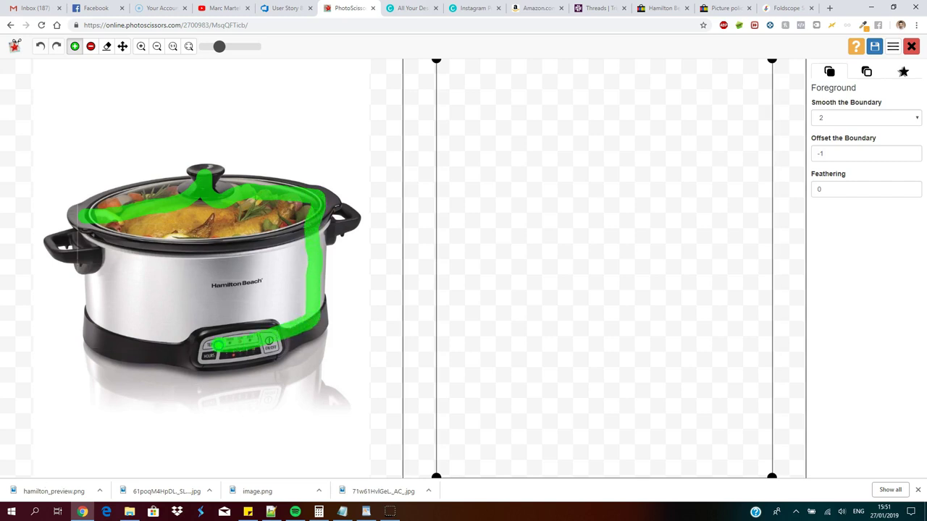
{"action": "left_click_drag", "start_coordinate": [213, 346], "coordinate": [143, 350]}
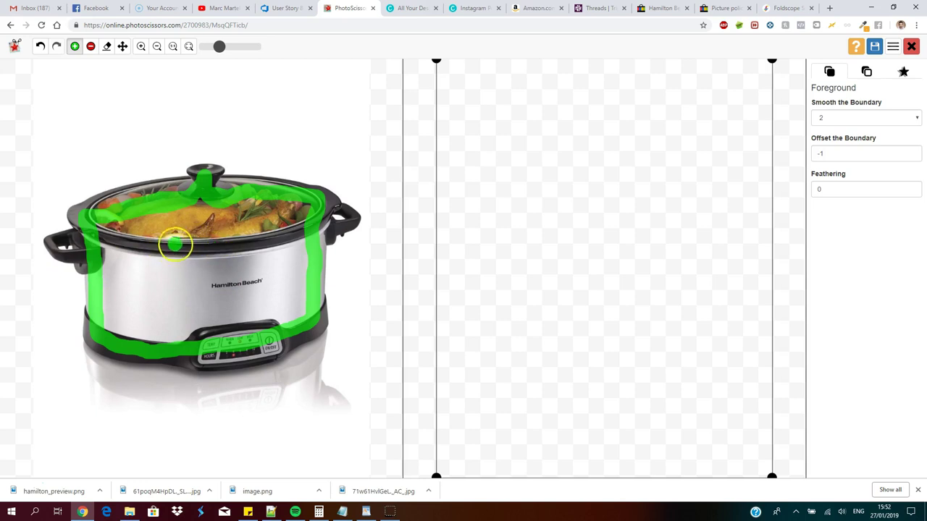
Paint red background strokes above, below, right and left of the pot and over its reflection
{"action": "left_click", "coordinate": [91, 48]}
{"action": "left_click_drag", "start_coordinate": [90, 150], "coordinate": [300, 135]}
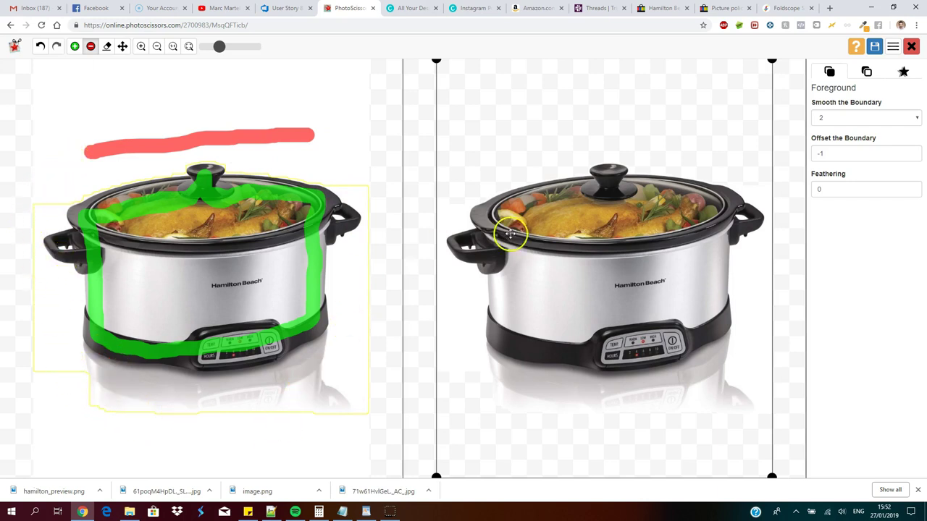
{"action": "left_click_drag", "start_coordinate": [256, 451], "coordinate": [310, 399]}
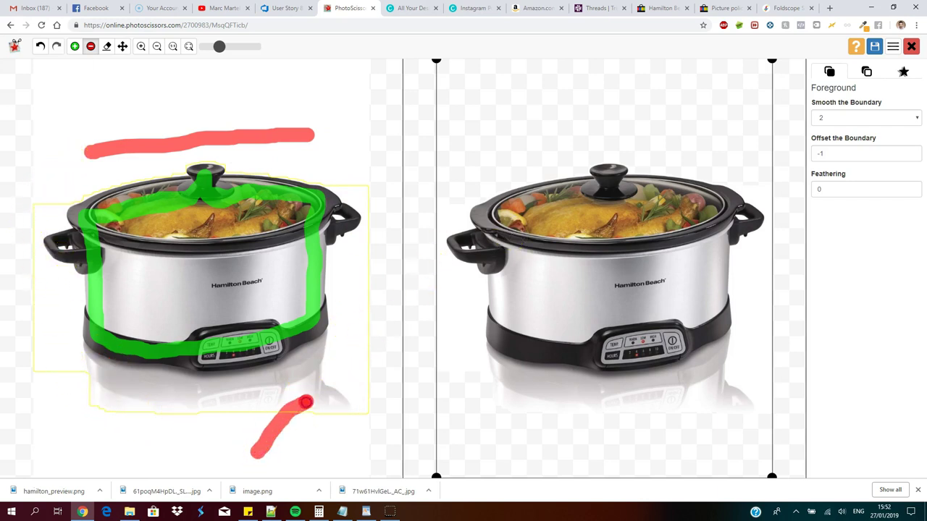
{"action": "left_click_drag", "start_coordinate": [341, 368], "coordinate": [349, 269]}
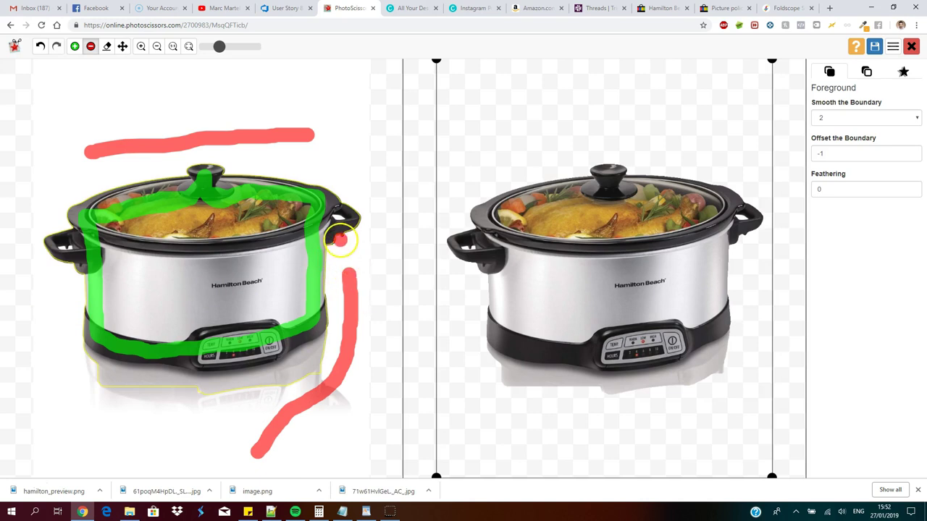
{"action": "left_click_drag", "start_coordinate": [56, 287], "coordinate": [64, 344]}
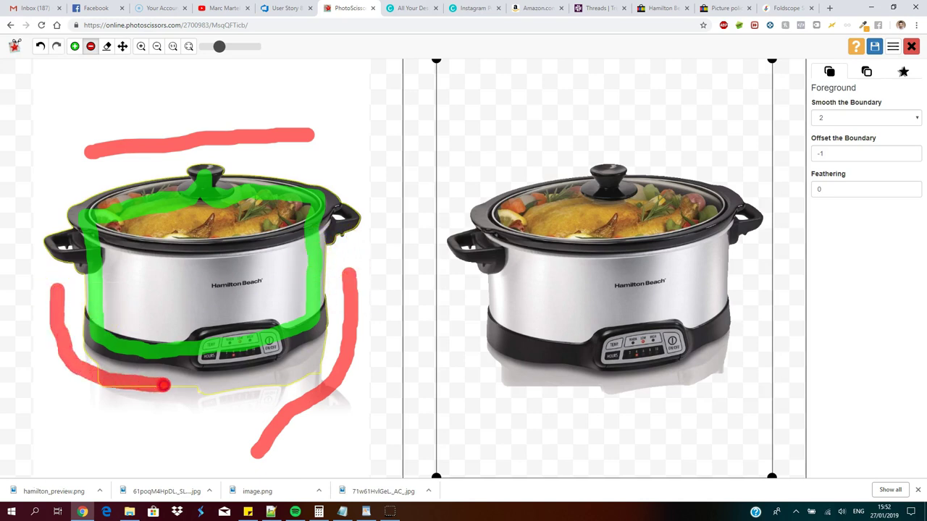
{"action": "left_click_drag", "start_coordinate": [208, 389], "coordinate": [260, 391]}
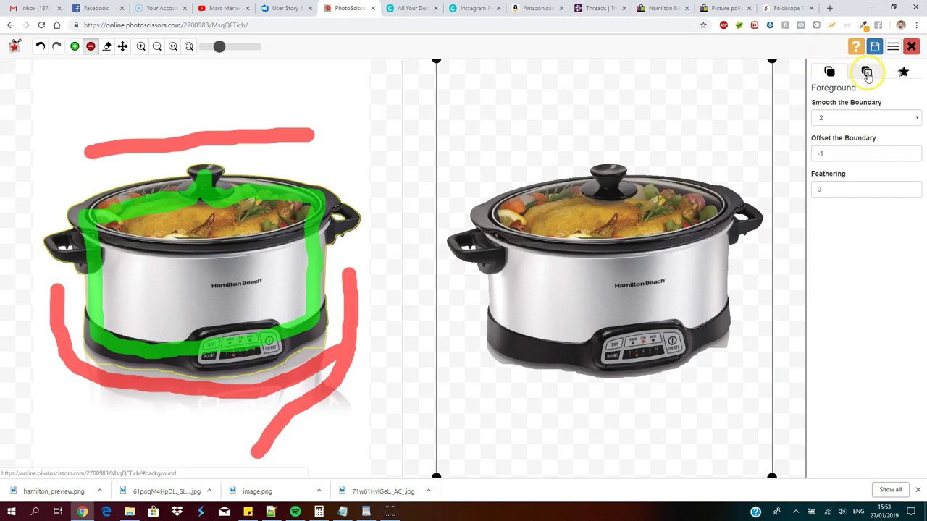
Set the PhotoScissors background to Solid Color and choose blue in the Color dialog
{"action": "left_click", "coordinate": [867, 75]}
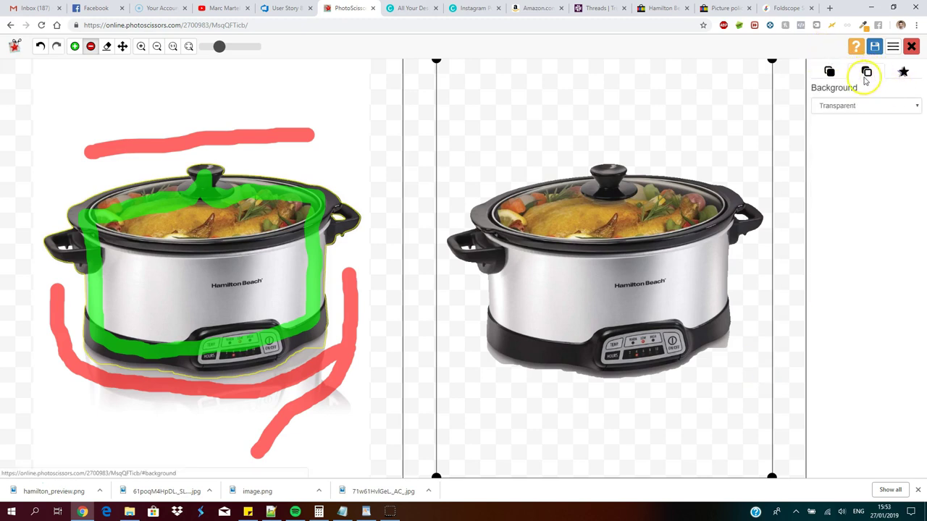
{"action": "left_click", "coordinate": [850, 106]}
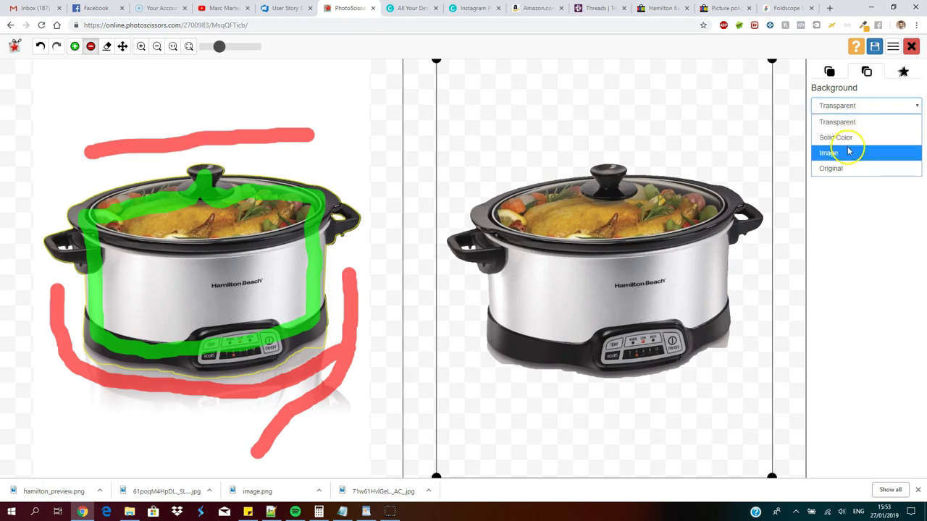
{"action": "left_click", "coordinate": [843, 139]}
{"action": "left_click", "coordinate": [838, 143]}
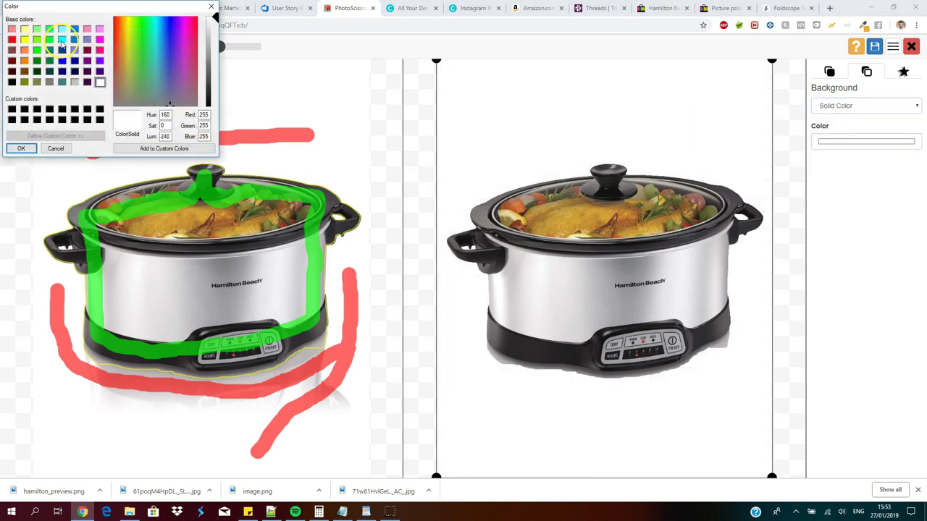
{"action": "left_click", "coordinate": [62, 40]}
{"action": "left_click", "coordinate": [75, 40]}
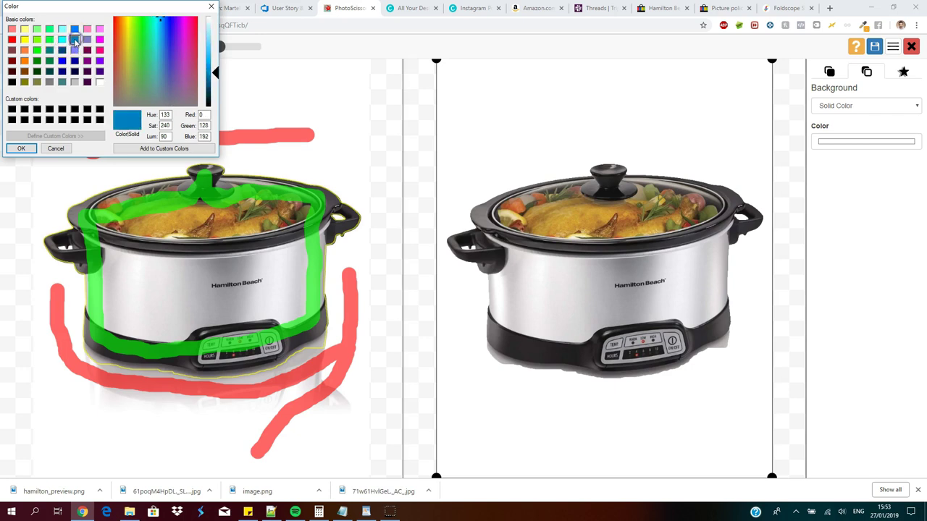
{"action": "left_click", "coordinate": [21, 149]}
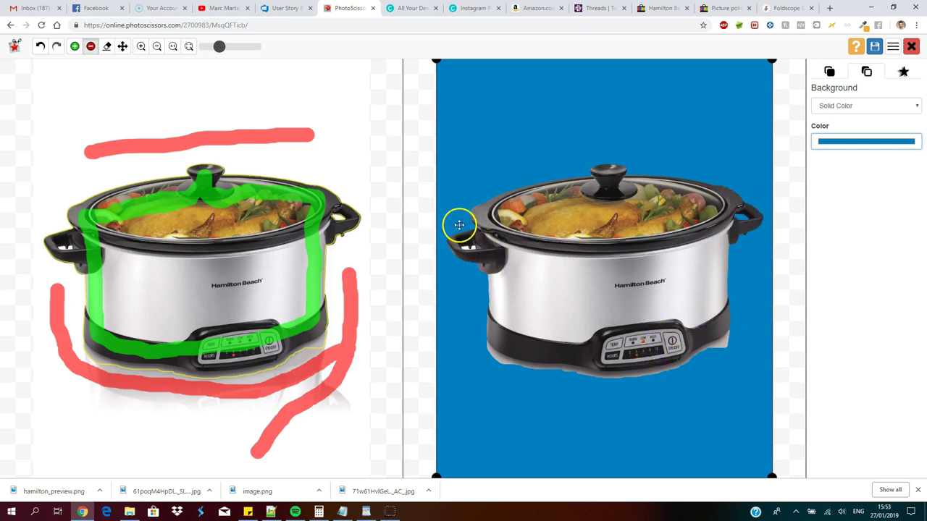
Zoom in on the cooker's left handle and mark the gap inside it as background
{"action": "left_click", "coordinate": [141, 47]}
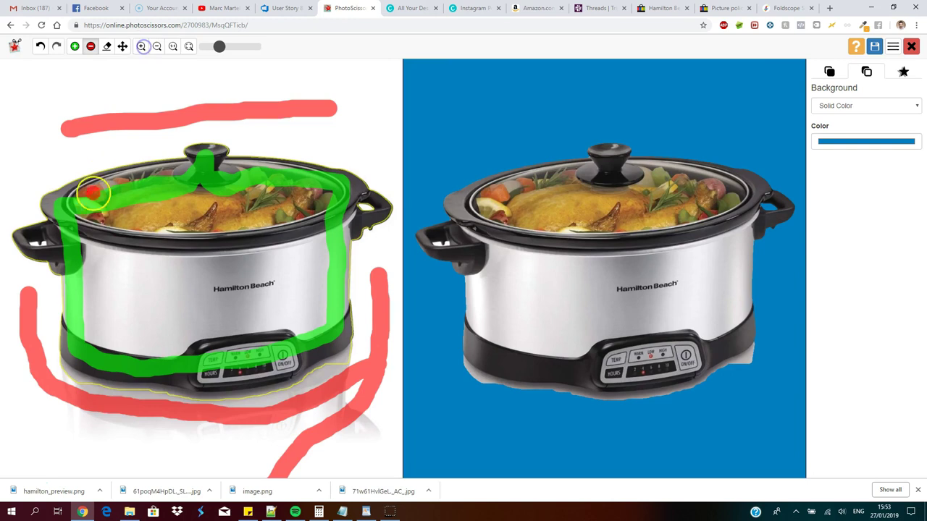
{"action": "left_click", "coordinate": [139, 46]}
{"action": "left_click", "coordinate": [139, 46]}
{"action": "left_click", "coordinate": [139, 46]}
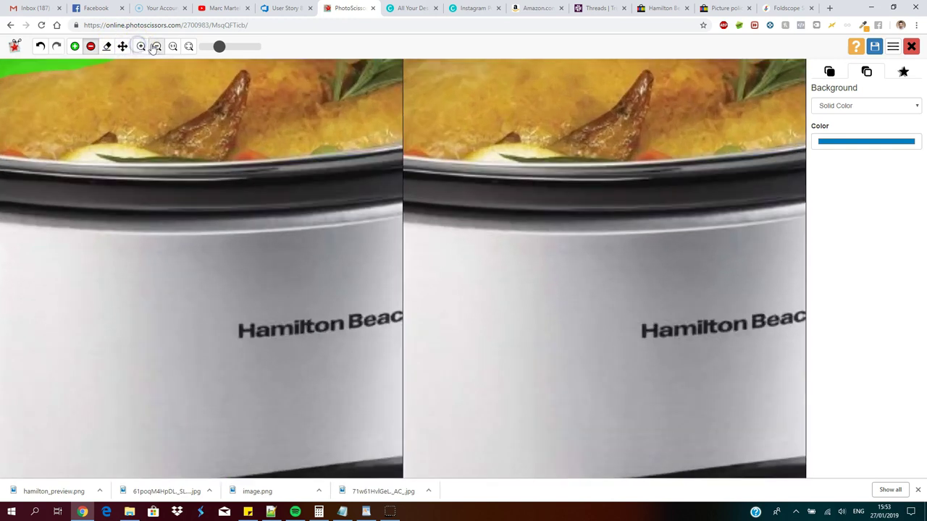
{"action": "left_click", "coordinate": [122, 46]}
{"action": "mouse_move", "coordinate": [109, 180]}
{"action": "left_mouse_down"}
{"action": "mouse_move", "coordinate": [312, 184]}
{"action": "mouse_move", "coordinate": [119, 178]}
{"action": "mouse_move", "coordinate": [188, 224]}
{"action": "left_mouse_up"}
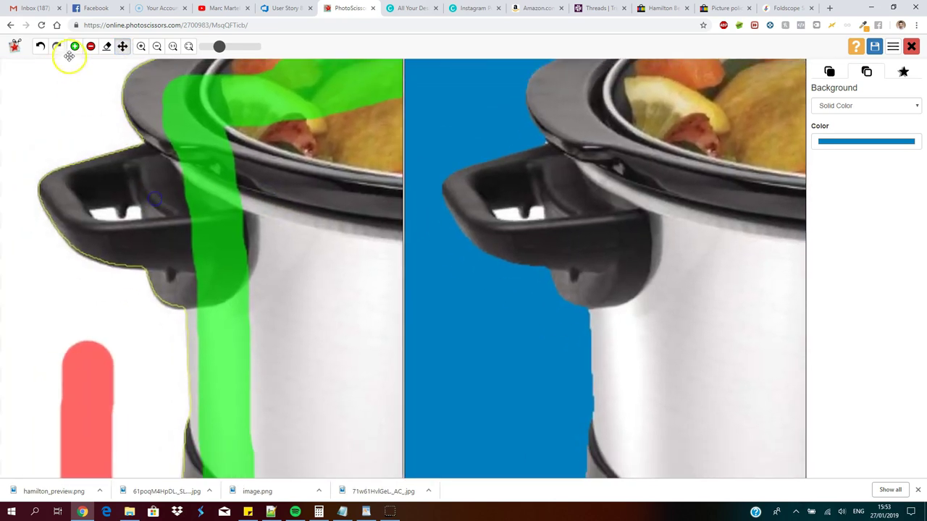
{"action": "left_click", "coordinate": [91, 47]}
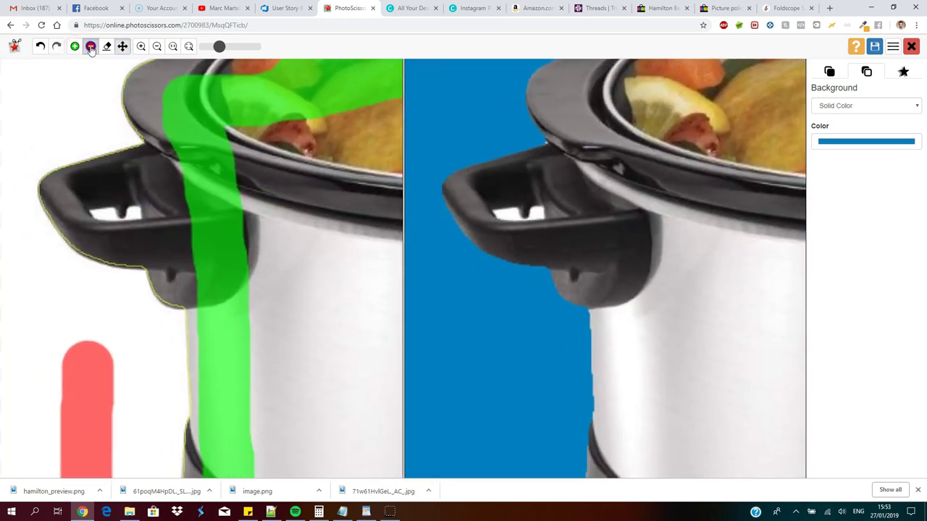
{"action": "left_click", "coordinate": [140, 46]}
{"action": "left_click", "coordinate": [140, 46]}
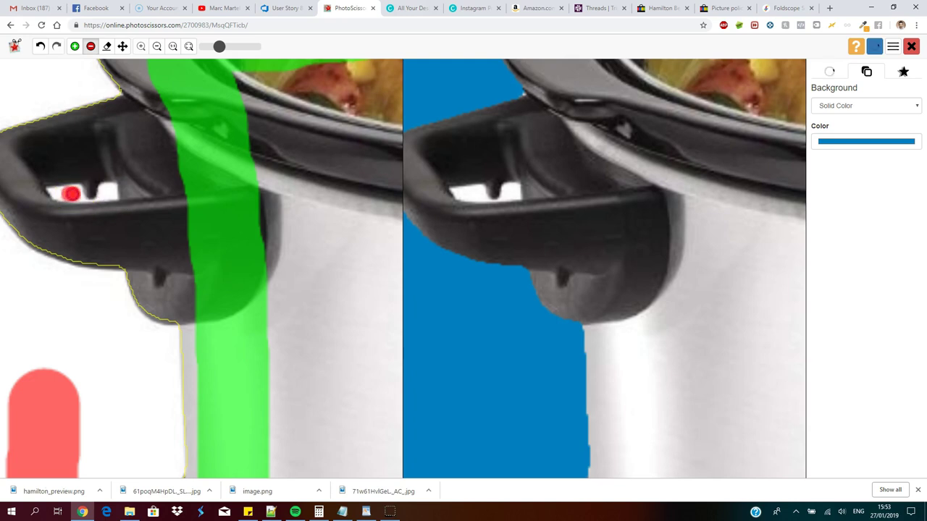
{"action": "left_click", "coordinate": [107, 196]}
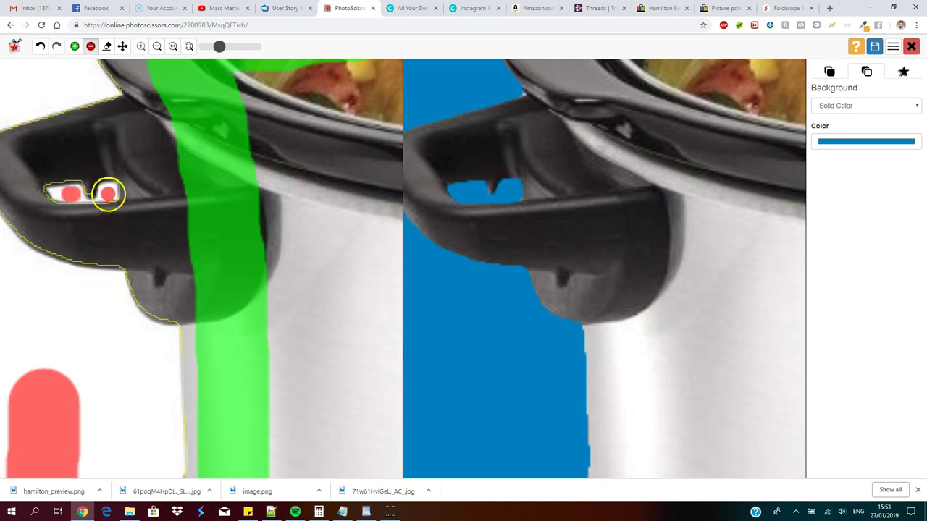
{"action": "key", "text": "ctrl+z"}
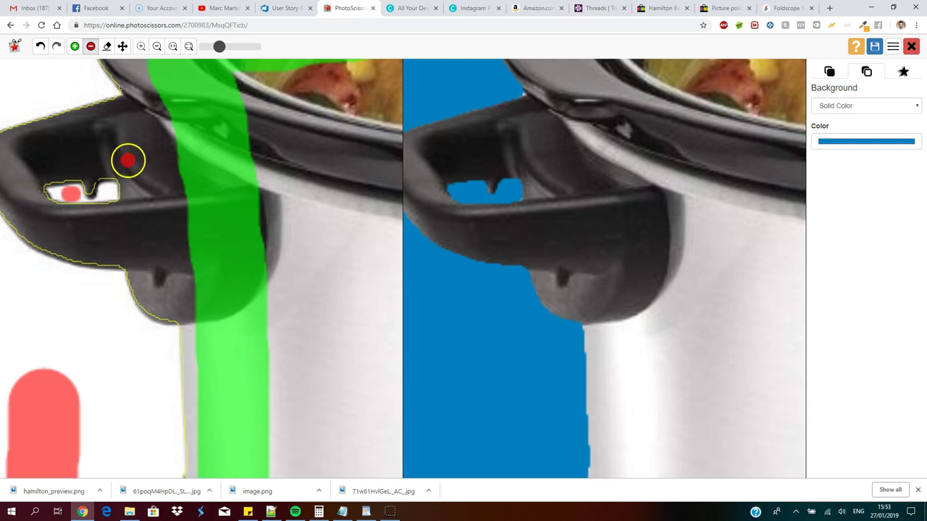
Reframe on the cooker's base and mark the grey shadow beneath it as background
{"action": "left_click", "coordinate": [156, 46]}
{"action": "left_click", "coordinate": [157, 47]}
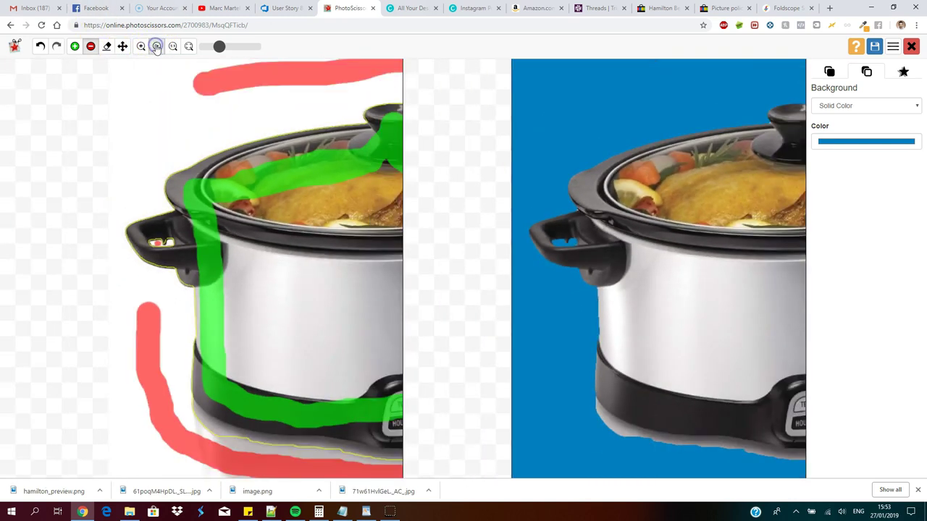
{"action": "left_click", "coordinate": [156, 46]}
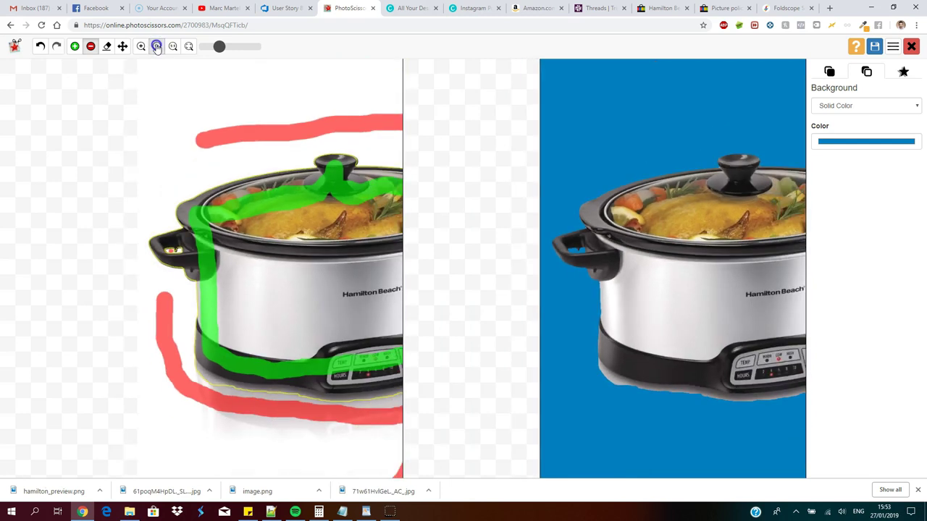
{"action": "left_click", "coordinate": [122, 46]}
{"action": "left_click_drag", "start_coordinate": [285, 256], "coordinate": [193, 155]}
{"action": "left_click_drag", "start_coordinate": [265, 120], "coordinate": [261, 93]}
{"action": "left_click", "coordinate": [141, 48]}
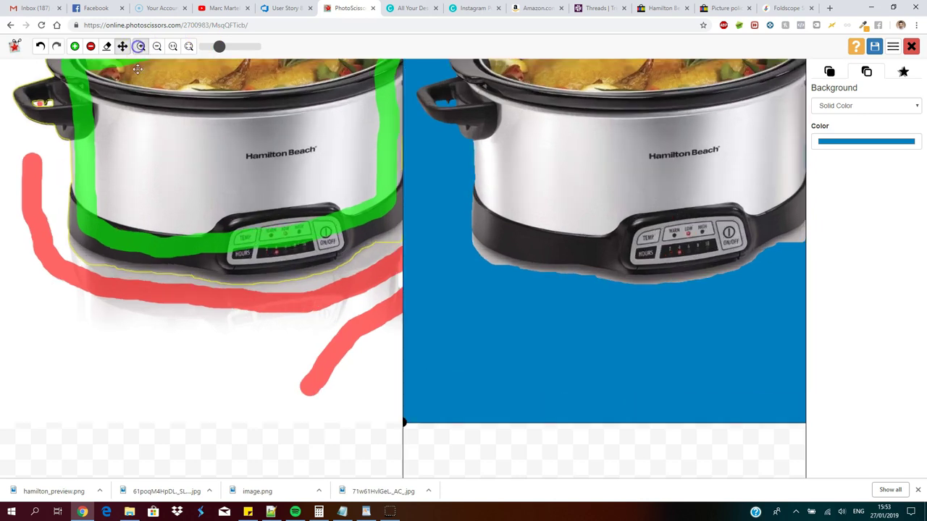
{"action": "left_click", "coordinate": [140, 46]}
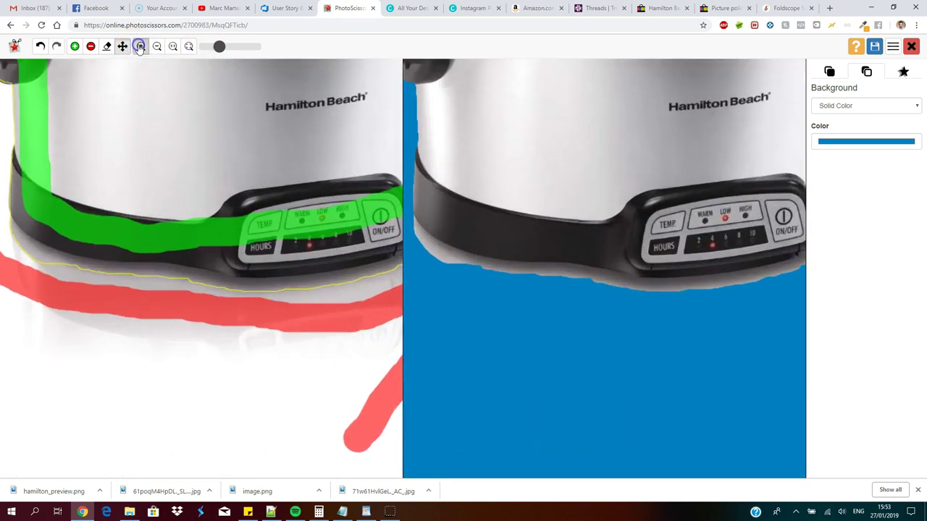
{"action": "left_click", "coordinate": [140, 46]}
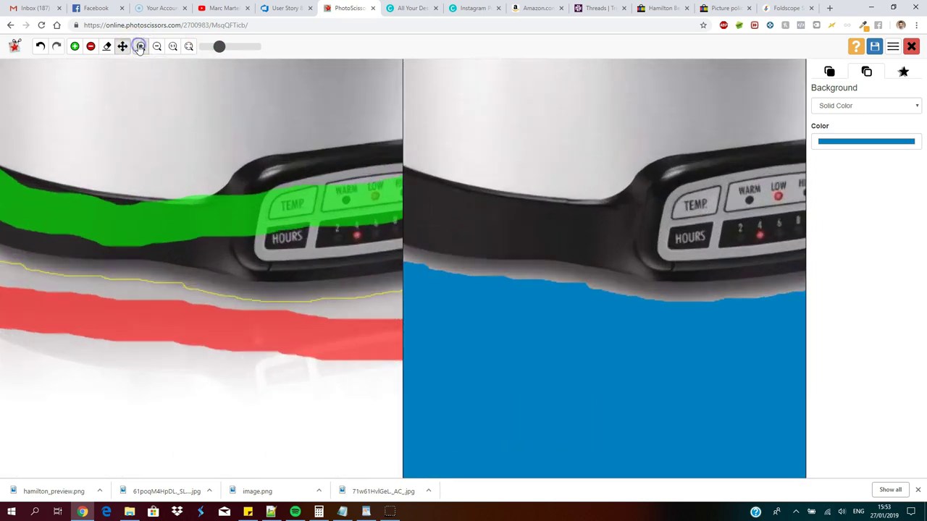
{"action": "left_click", "coordinate": [90, 47]}
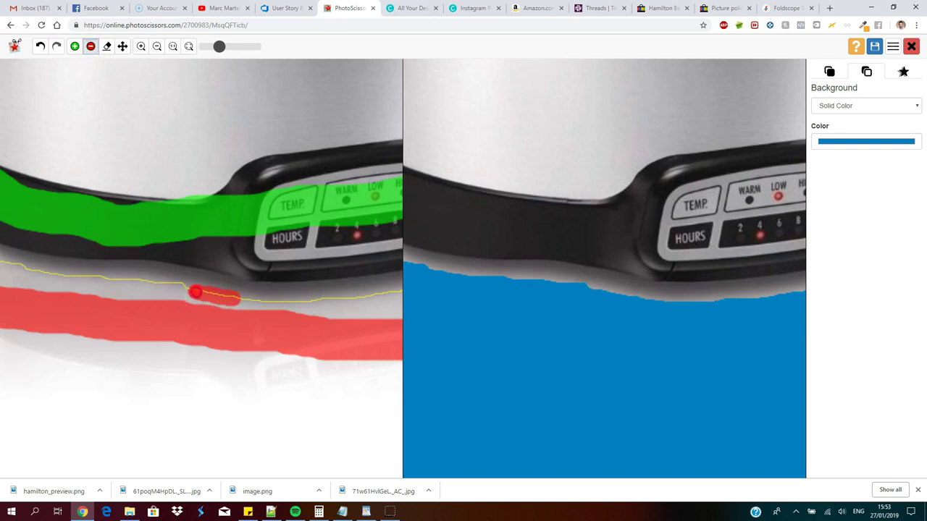
{"action": "left_click_drag", "start_coordinate": [168, 285], "coordinate": [123, 277]}
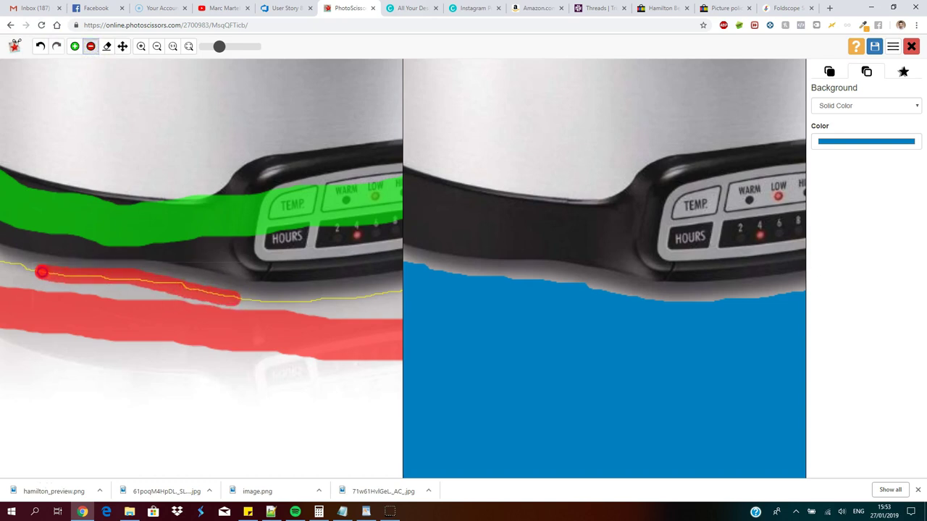
Extend the background mark along the left side of the base
{"action": "left_click", "coordinate": [122, 47]}
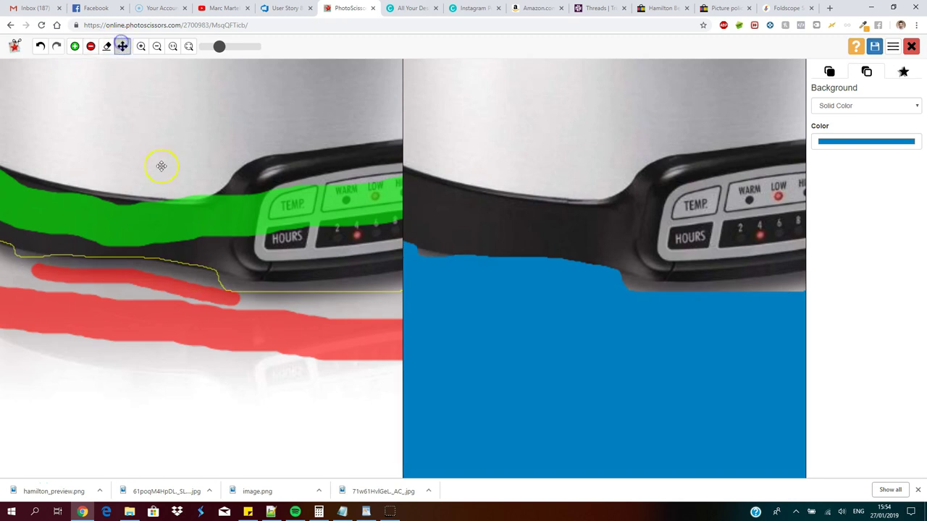
{"action": "left_click_drag", "start_coordinate": [100, 165], "coordinate": [235, 162]}
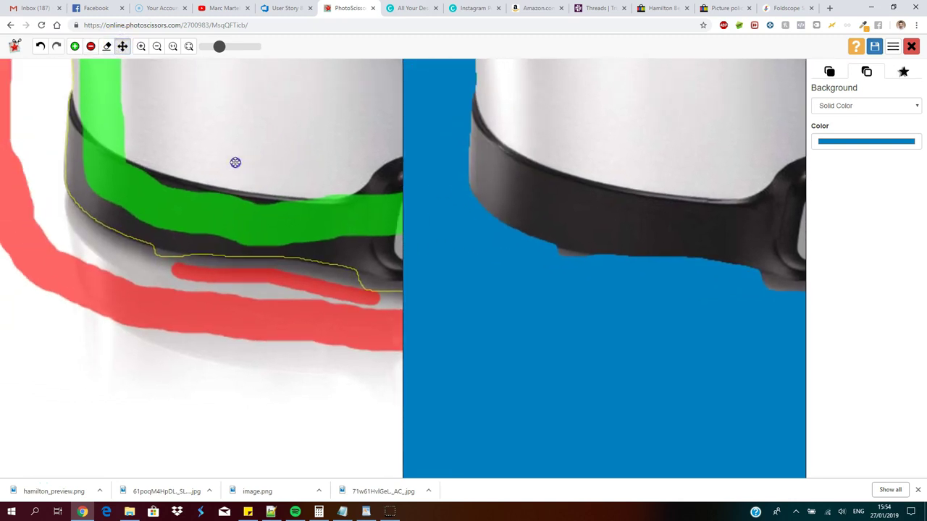
{"action": "left_click", "coordinate": [90, 46]}
{"action": "mouse_move", "coordinate": [191, 263]}
{"action": "left_mouse_down"}
{"action": "mouse_move", "coordinate": [182, 286]}
{"action": "mouse_move", "coordinate": [177, 271]}
{"action": "mouse_move", "coordinate": [144, 261]}
{"action": "mouse_move", "coordinate": [203, 280]}
{"action": "mouse_move", "coordinate": [164, 264]}
{"action": "mouse_move", "coordinate": [191, 300]}
{"action": "mouse_move", "coordinate": [166, 275]}
{"action": "left_mouse_up"}
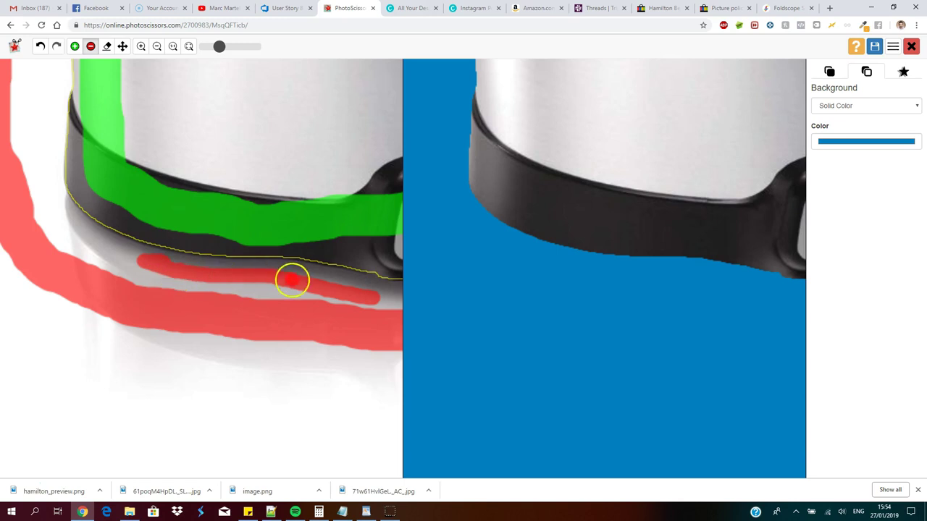
{"action": "left_click", "coordinate": [123, 47]}
{"action": "left_click_drag", "start_coordinate": [304, 269], "coordinate": [155, 247]}
{"action": "mouse_move", "coordinate": [330, 215]}
{"action": "left_mouse_down"}
{"action": "mouse_move", "coordinate": [233, 241]}
{"action": "mouse_move", "coordinate": [273, 283]}
{"action": "left_mouse_up"}
Add green keep marks near the ON/OFF button, the control panel and the Hamilton Beach logo
{"action": "key", "text": "f"}
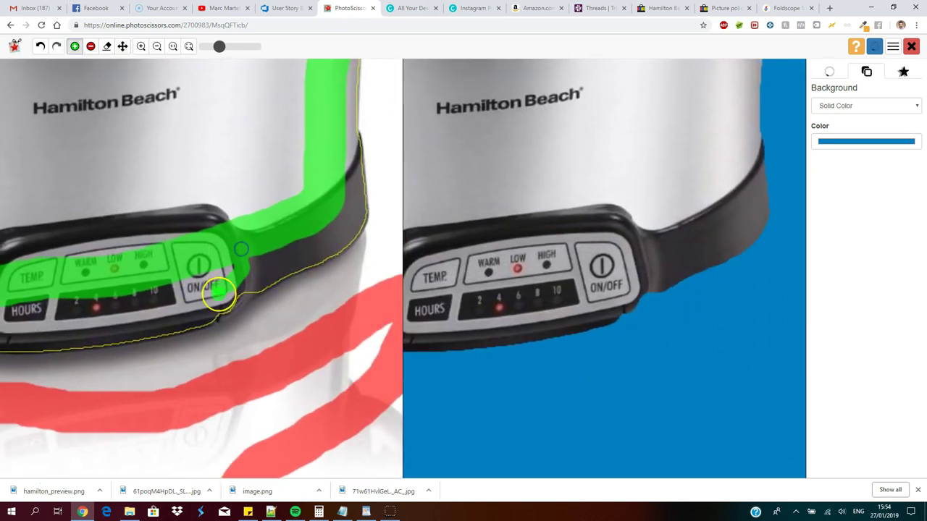
{"action": "left_click_drag", "start_coordinate": [219, 293], "coordinate": [215, 277]}
{"action": "left_click", "coordinate": [227, 301]}
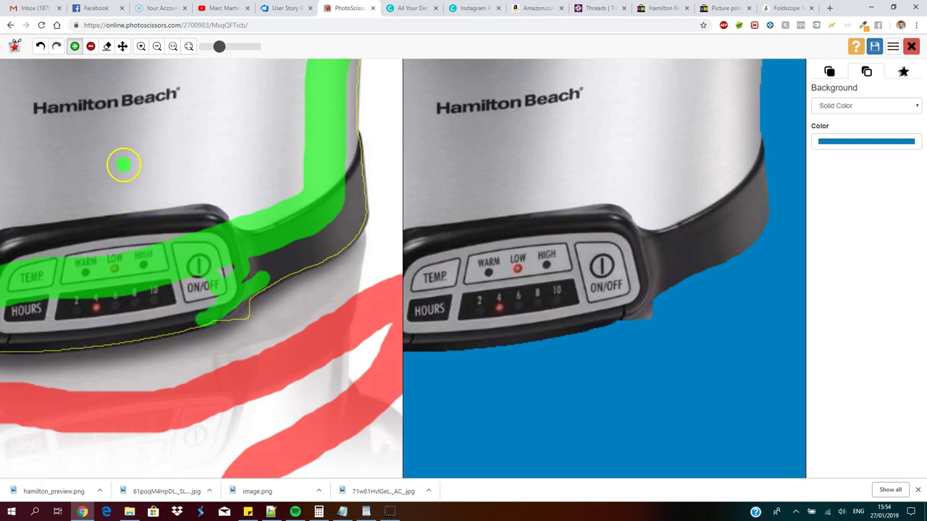
{"action": "left_click", "coordinate": [40, 46]}
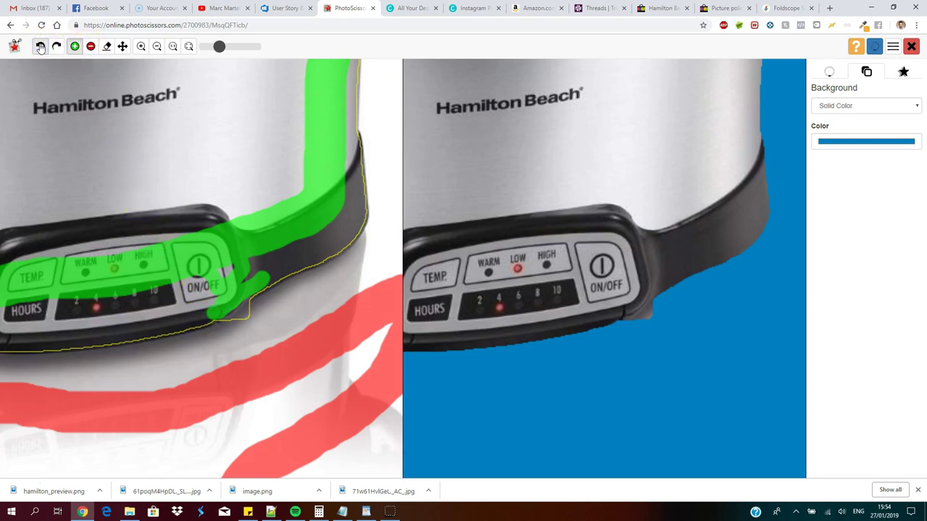
{"action": "left_click", "coordinate": [40, 46]}
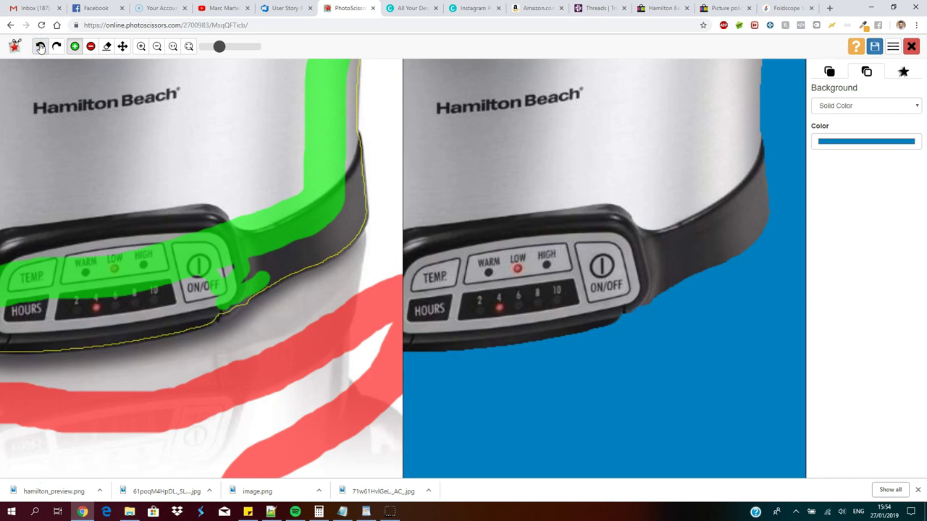
{"action": "left_click_drag", "start_coordinate": [213, 303], "coordinate": [216, 312]}
{"action": "left_click", "coordinate": [212, 313]}
{"action": "left_click", "coordinate": [137, 301]}
{"action": "left_click", "coordinate": [138, 106]}
Zoom out to check the whole cooker's cut-out
{"action": "left_click", "coordinate": [160, 47]}
{"action": "left_click", "coordinate": [160, 47]}
{"action": "left_click", "coordinate": [160, 46]}
{"action": "left_click", "coordinate": [160, 46]}
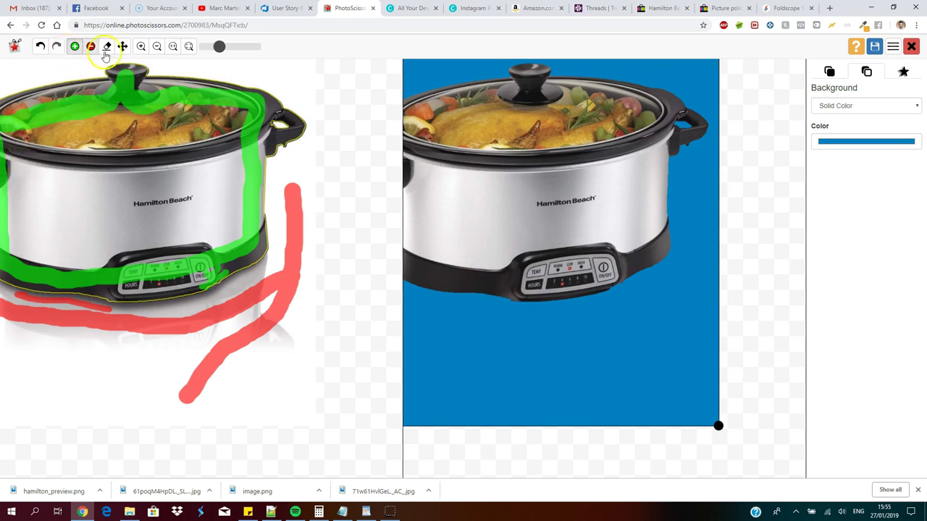
Paint an extra red remove stroke under the base, then review the whole cooker
{"action": "left_click", "coordinate": [140, 46]}
{"action": "left_click", "coordinate": [141, 47]}
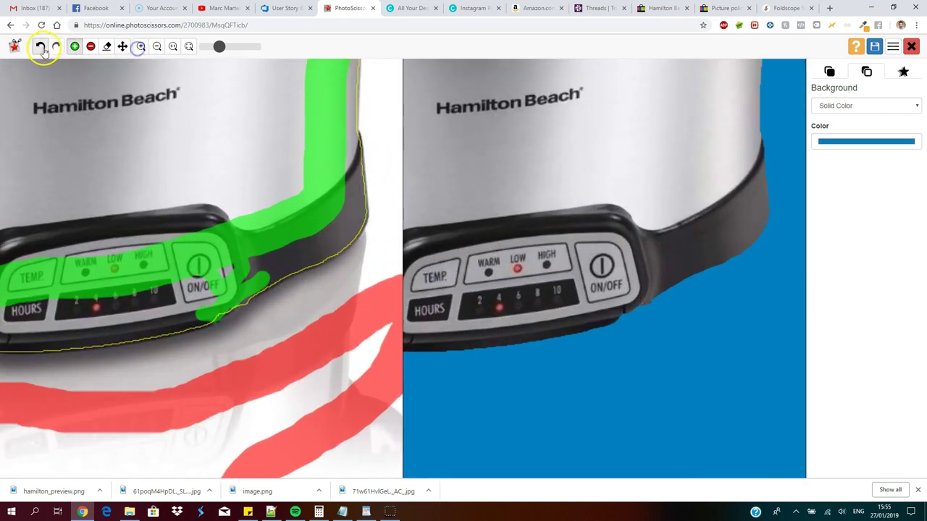
{"action": "left_click", "coordinate": [122, 46]}
{"action": "left_click_drag", "start_coordinate": [56, 274], "coordinate": [249, 197]}
{"action": "left_click", "coordinate": [74, 46]}
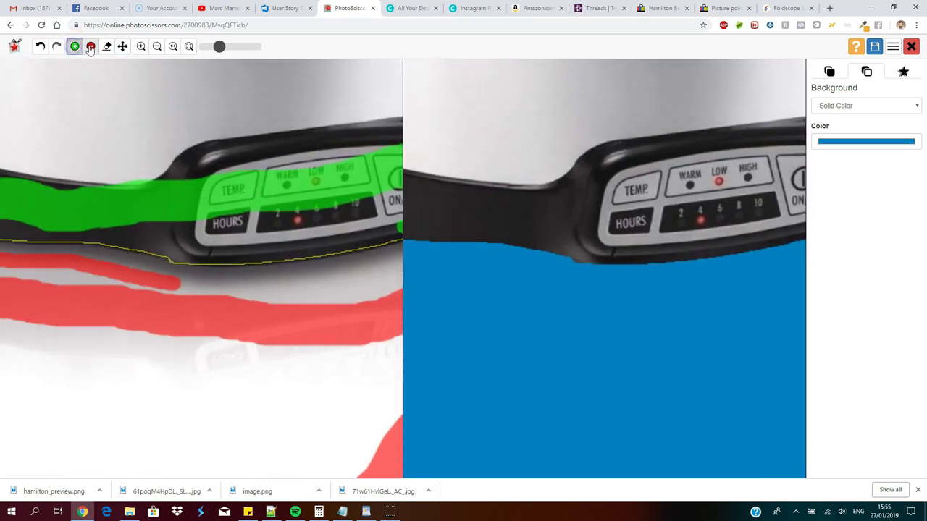
{"action": "left_click_drag", "start_coordinate": [176, 280], "coordinate": [169, 269]}
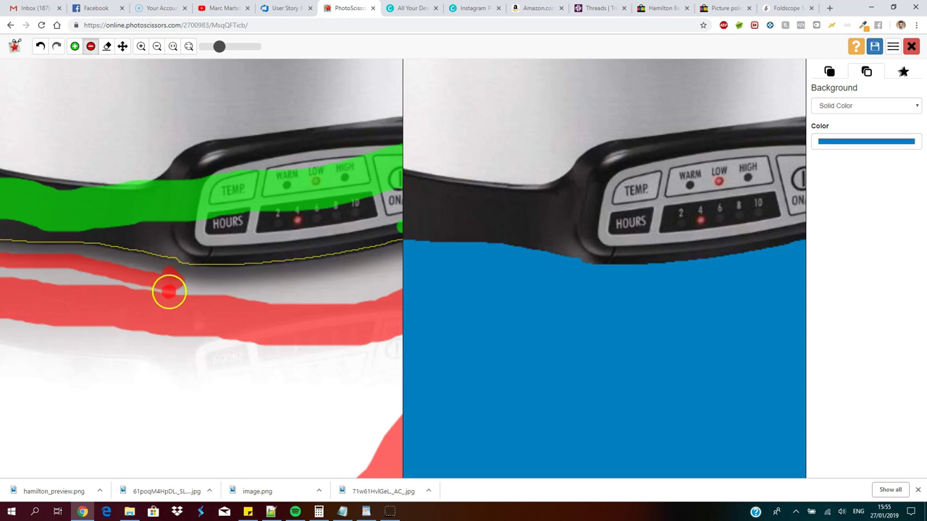
{"action": "left_click", "coordinate": [74, 46]}
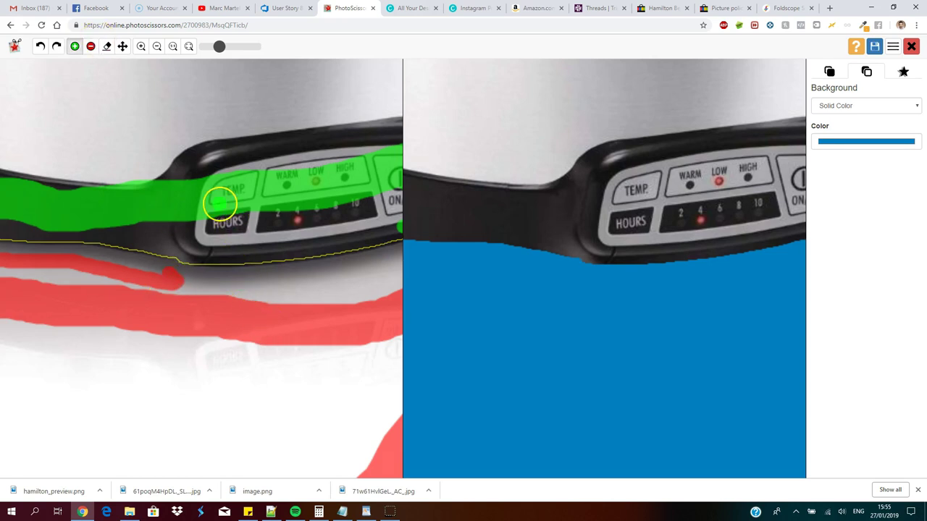
{"action": "left_click", "coordinate": [156, 46]}
{"action": "left_click", "coordinate": [157, 46]}
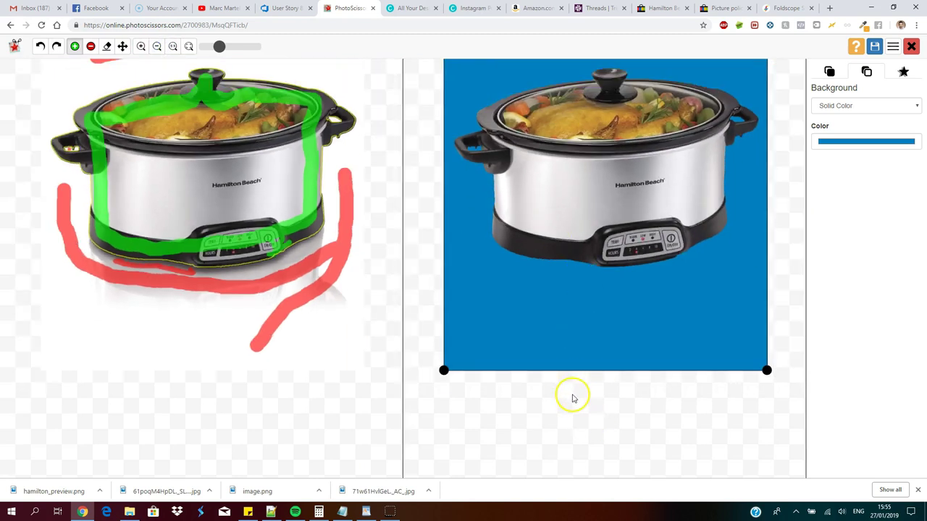
Turn on a black drop shadow for the cut-out at opacity 70 and blur radius 10
{"action": "scroll", "coordinate": [572, 397], "scroll_direction": "up", "scroll_amount": 2}
{"action": "scroll", "coordinate": [571, 398], "scroll_direction": "down", "scroll_amount": 2}
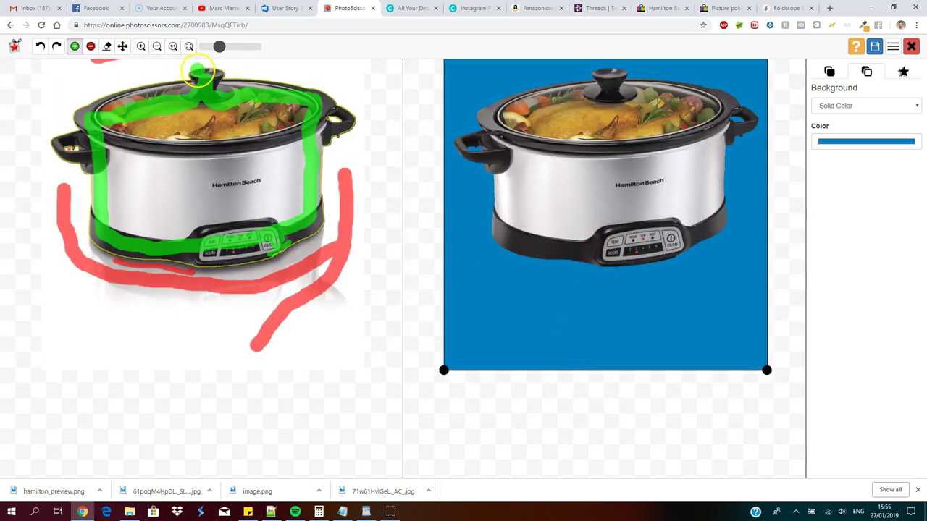
{"action": "left_click", "coordinate": [123, 47]}
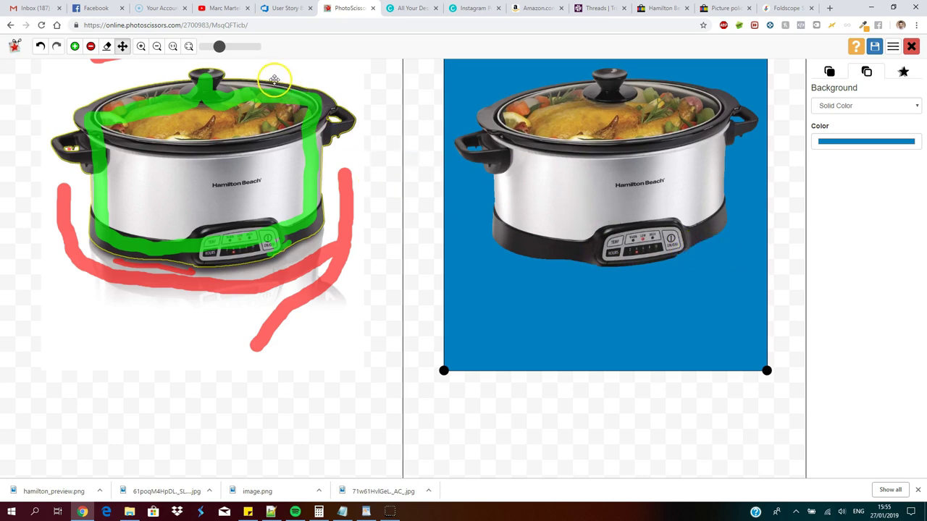
{"action": "scroll", "coordinate": [423, 107], "scroll_direction": "up", "scroll_amount": 3}
{"action": "scroll", "coordinate": [423, 107], "scroll_direction": "down", "scroll_amount": 1}
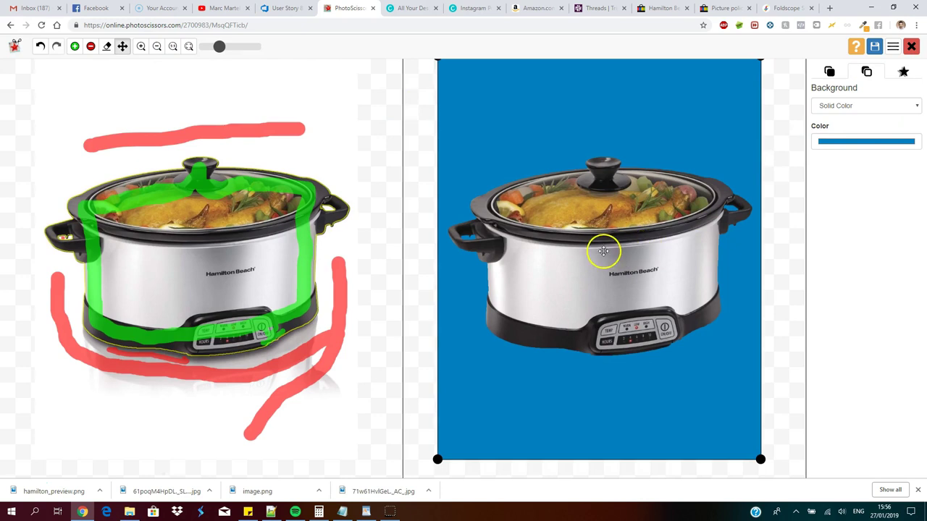
{"action": "left_click", "coordinate": [904, 73]}
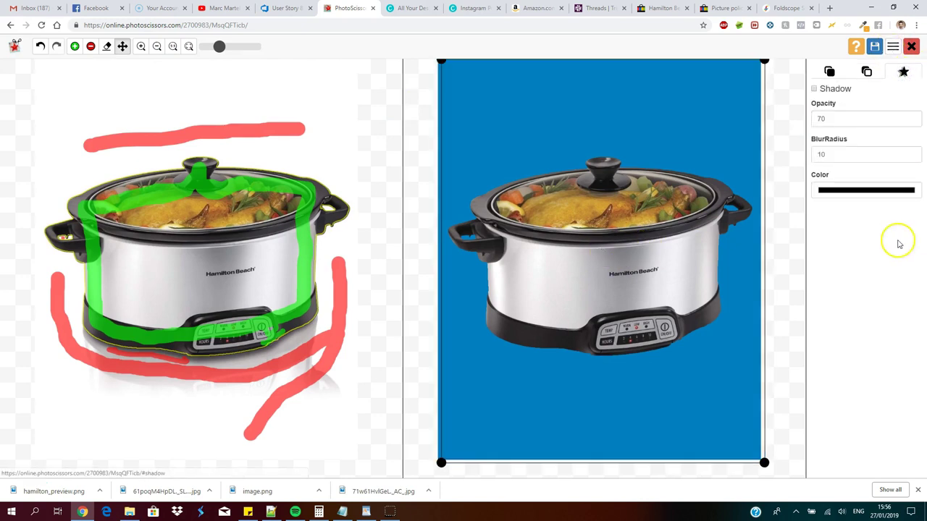
{"action": "left_click", "coordinate": [814, 89]}
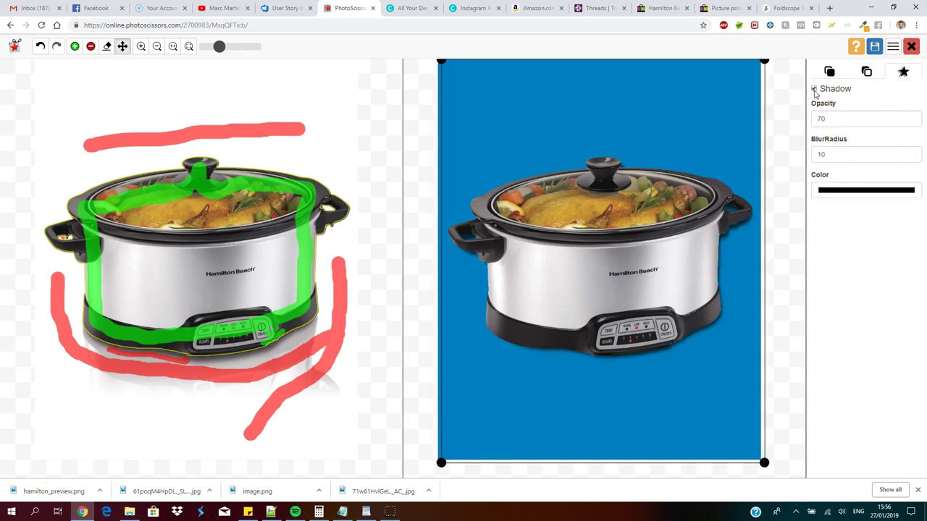
{"action": "left_click", "coordinate": [612, 304]}
Set the background type to Transparent in the Background settings
{"action": "left_click", "coordinate": [866, 71]}
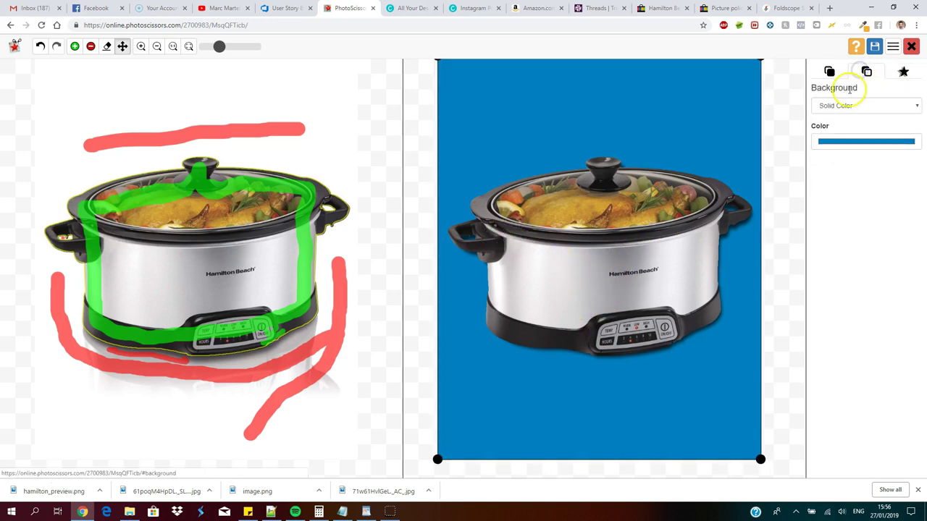
{"action": "left_click", "coordinate": [874, 106]}
{"action": "left_click", "coordinate": [840, 122]}
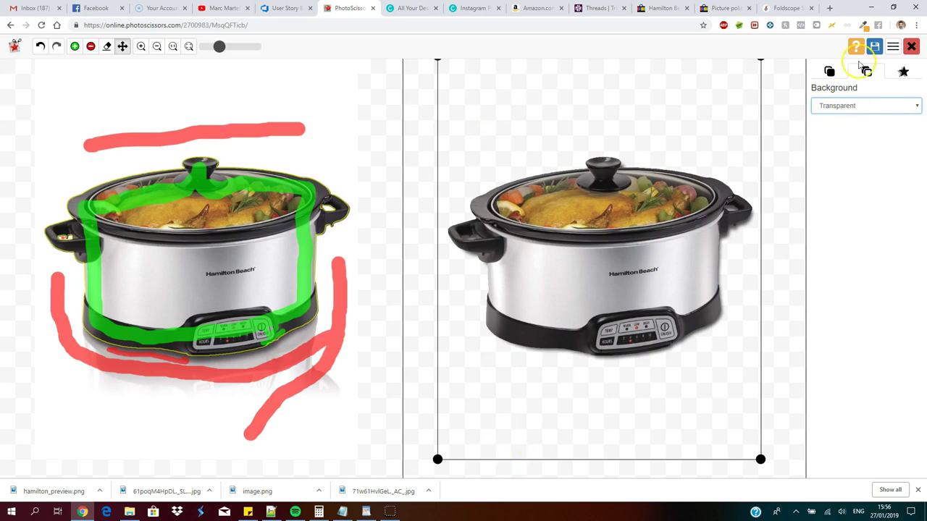
Save the transparent cut-out as hamilton_test.png in Downloads
{"action": "left_click", "coordinate": [875, 46]}
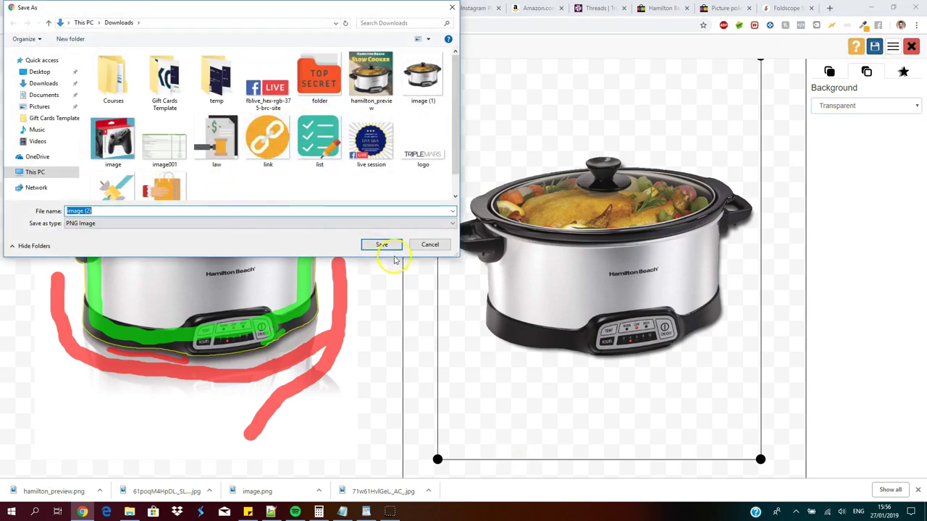
{"action": "type", "text": "hamo"}
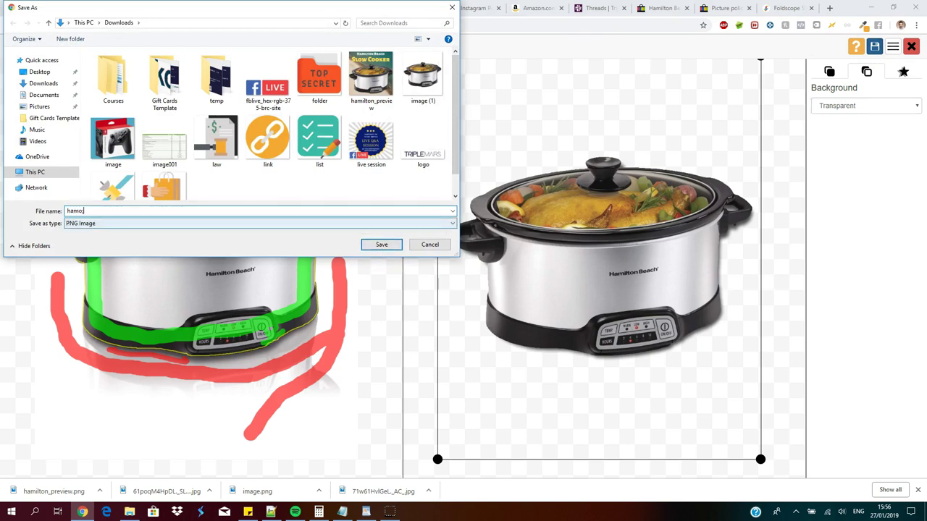
{"action": "key", "text": "BackSpace"}
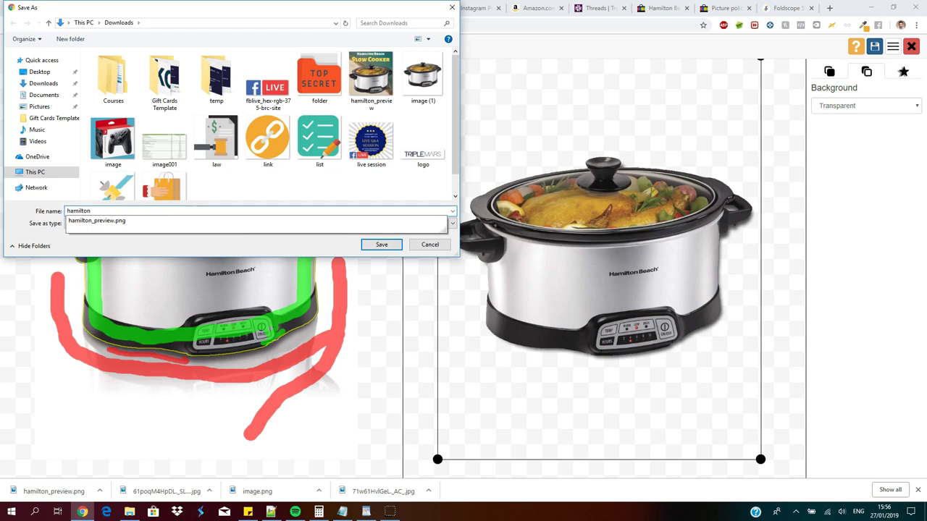
{"action": "type", "text": "ilton_test"}
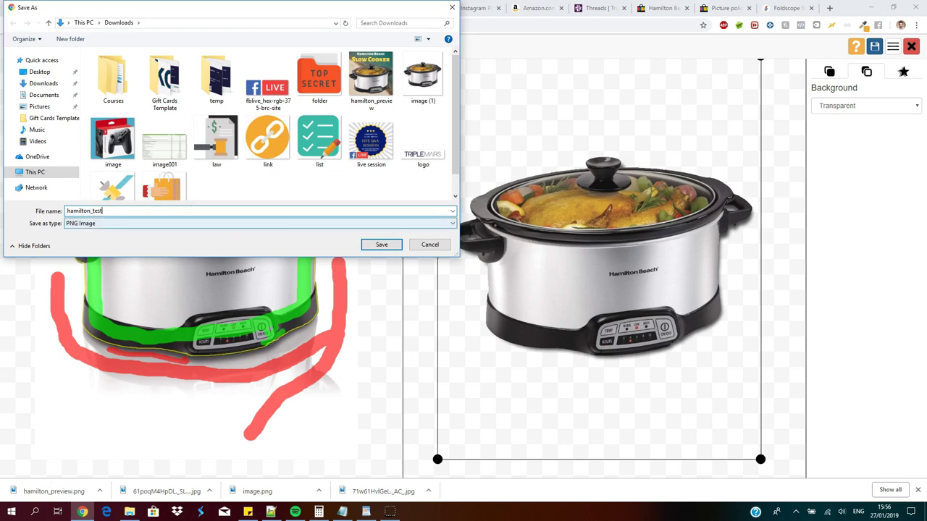
{"action": "left_click", "coordinate": [374, 243]}
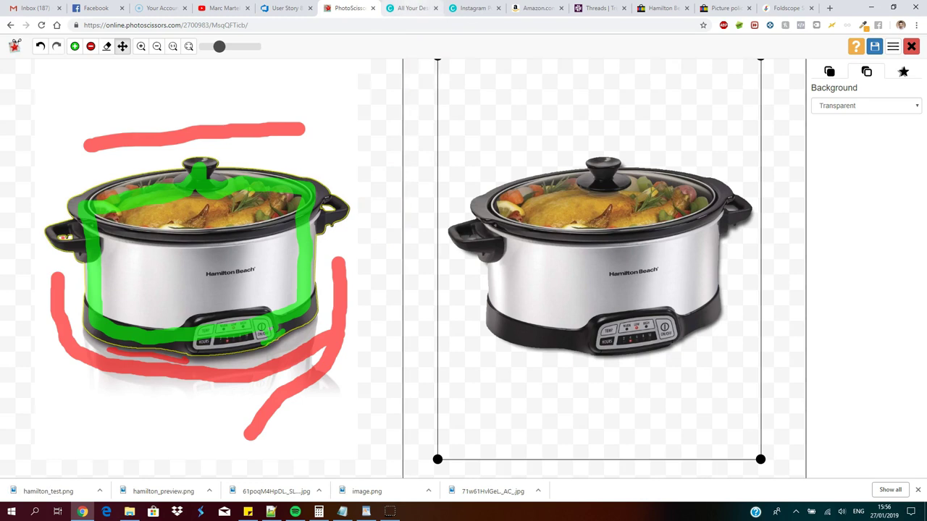
Create a blank Instagram Post from the Canva designs page via Create a design
{"action": "left_click", "coordinate": [405, 9]}
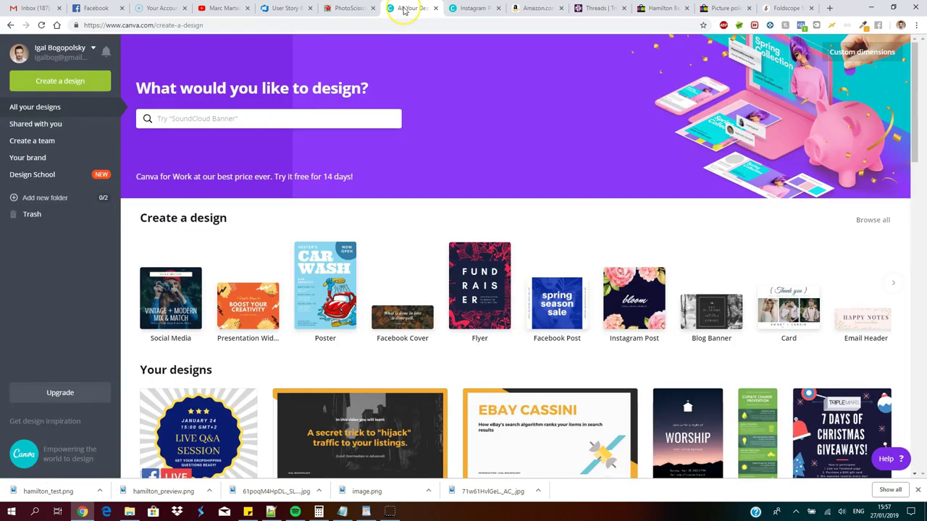
{"action": "left_click", "coordinate": [58, 85]}
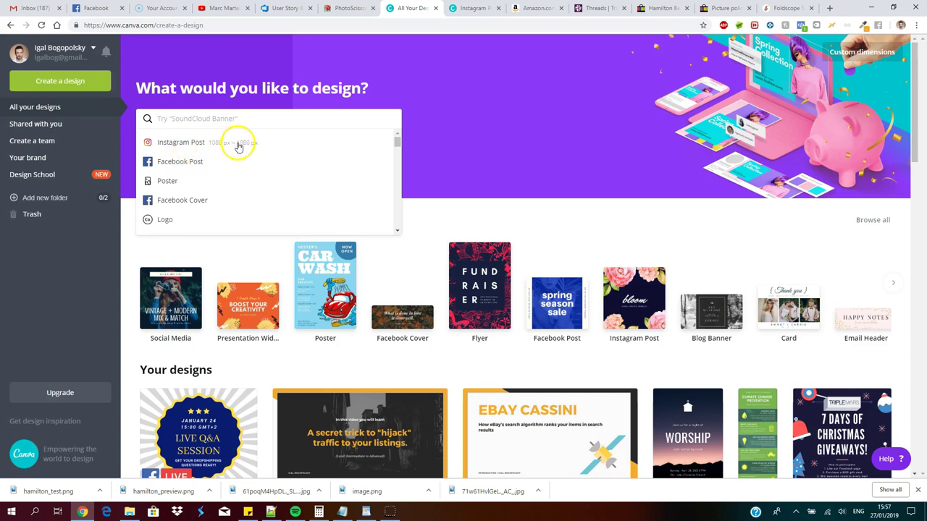
{"action": "left_click", "coordinate": [224, 144]}
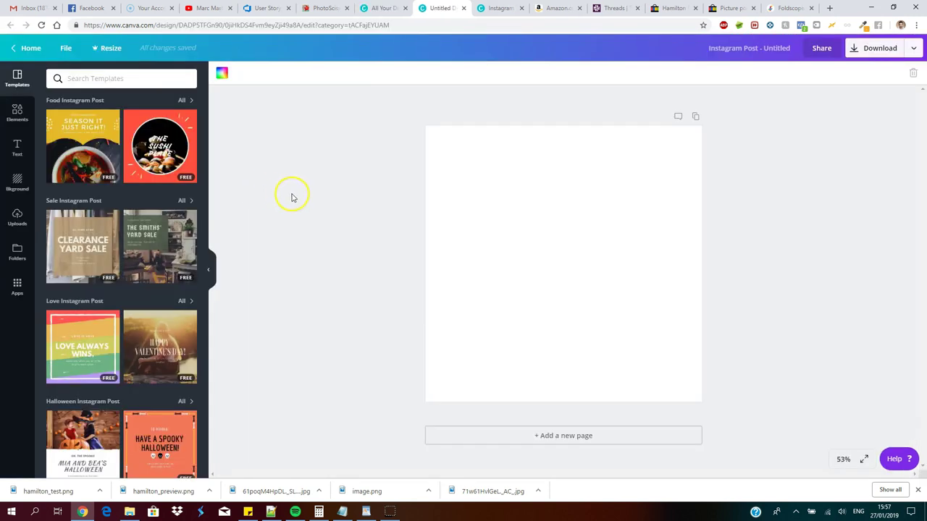
Apply the aerial beach-and-sea photo as the post background and show the Uploads panel
{"action": "left_click", "coordinate": [18, 185]}
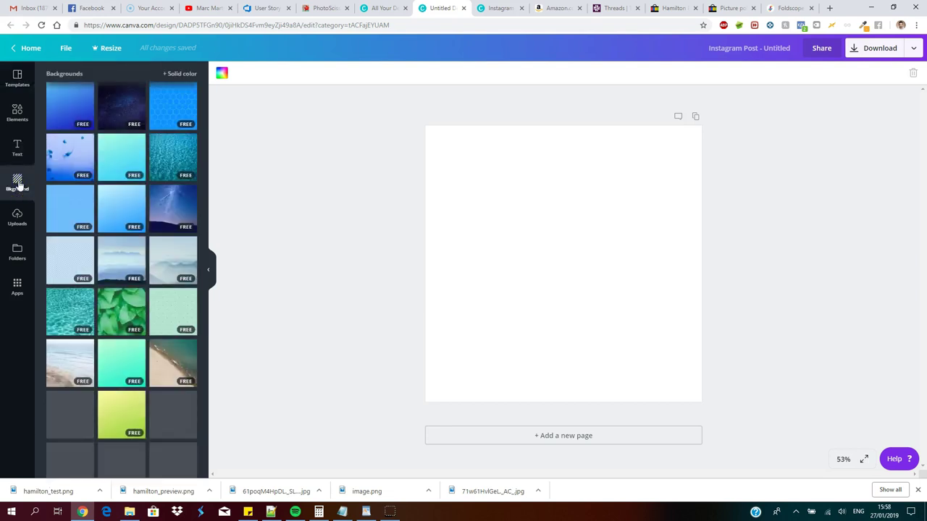
{"action": "left_click", "coordinate": [162, 364]}
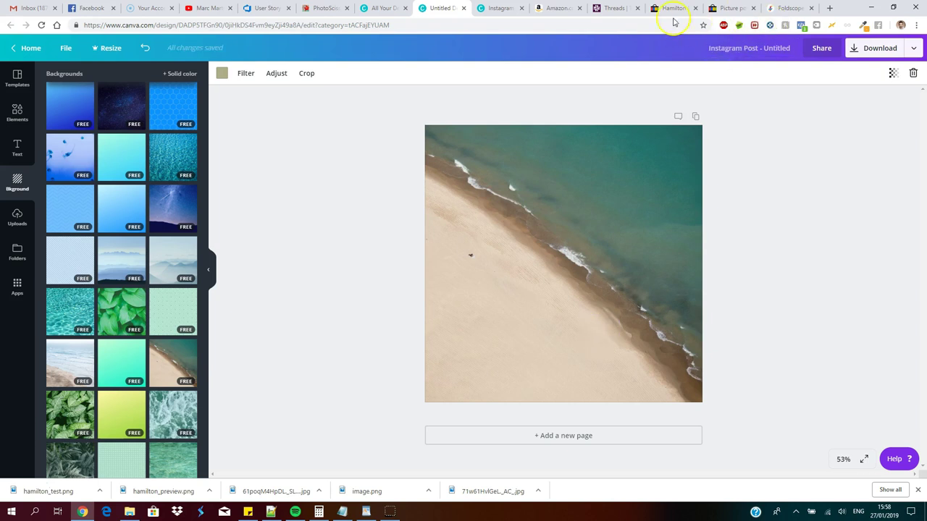
{"action": "left_click", "coordinate": [556, 11]}
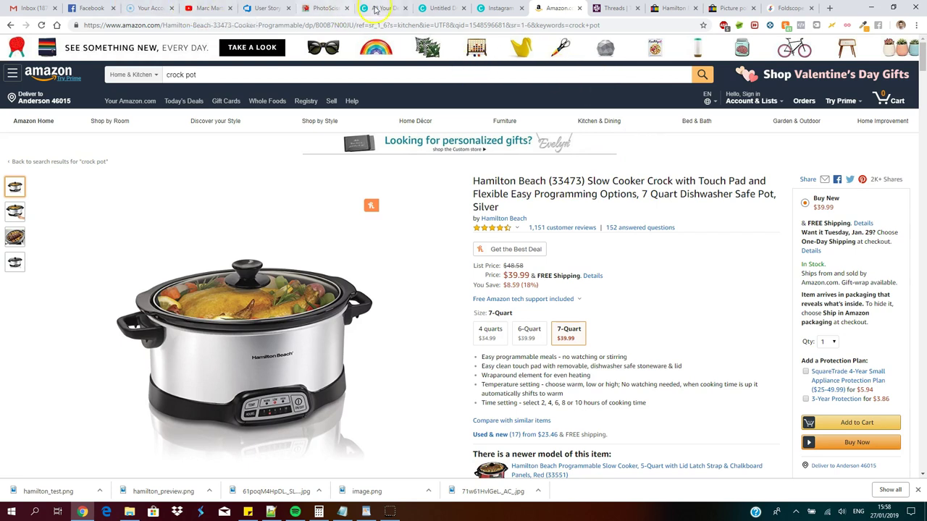
{"action": "left_click", "coordinate": [442, 8]}
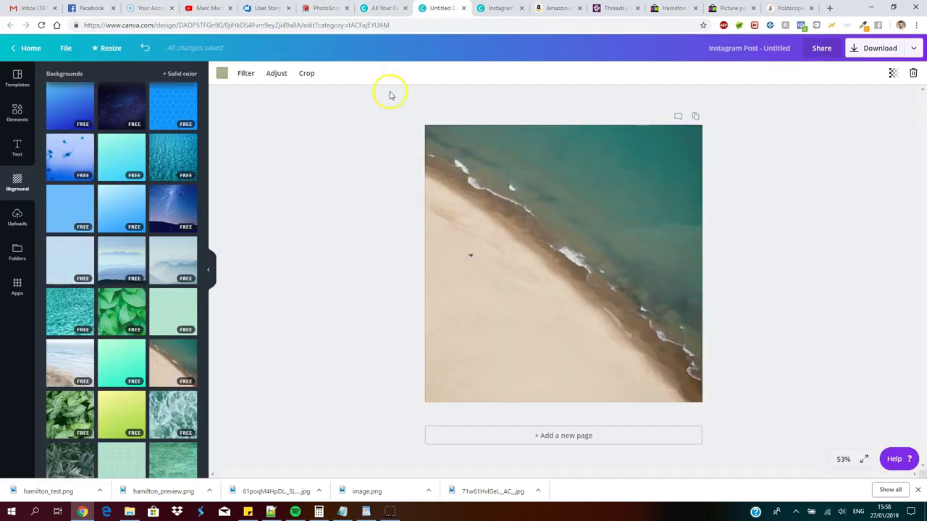
{"action": "left_click", "coordinate": [393, 288]}
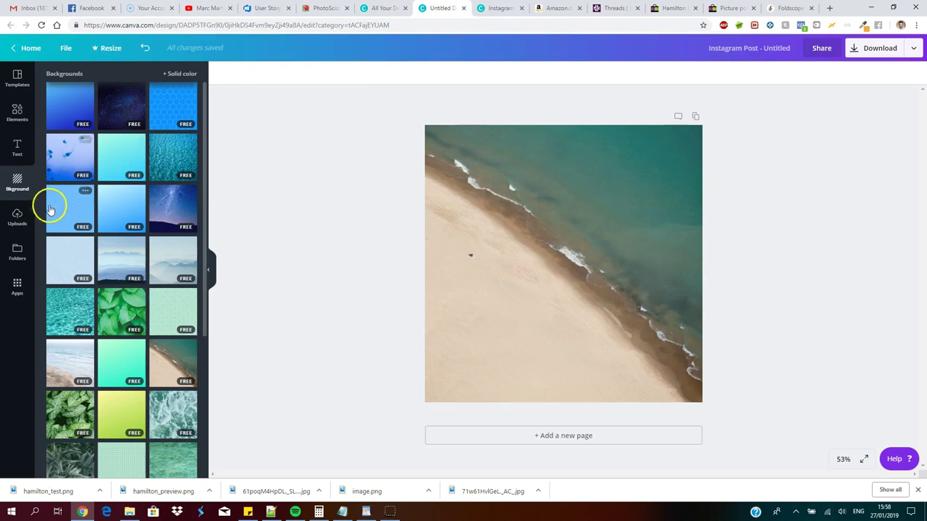
{"action": "left_click", "coordinate": [17, 221]}
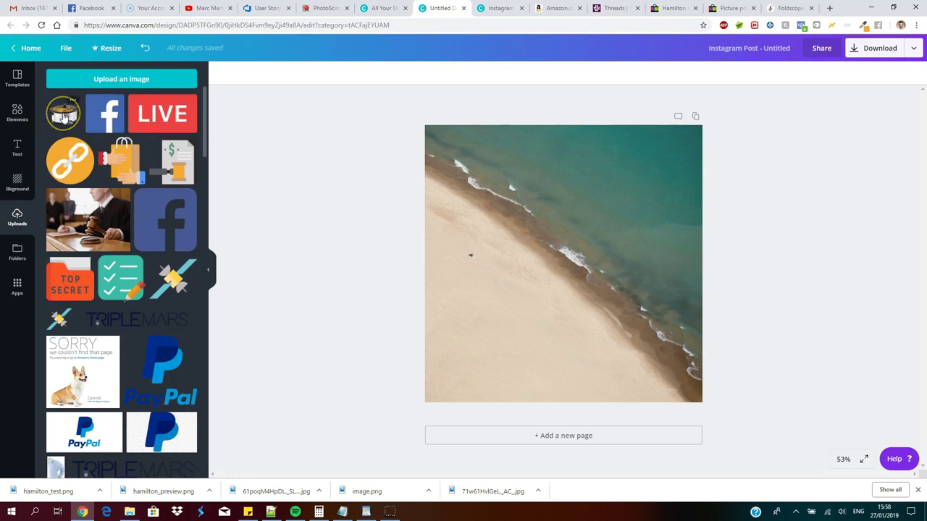
Add the slow-cooker cut-out from Uploads, enlarge it and centre it over the beach
{"action": "left_click", "coordinate": [62, 116]}
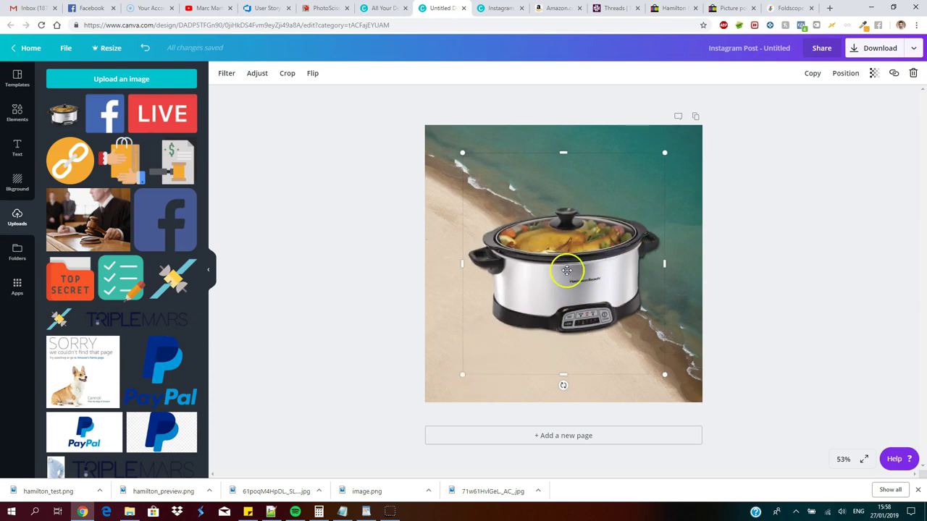
{"action": "mouse_move", "coordinate": [569, 265]}
{"action": "left_mouse_down"}
{"action": "mouse_move", "coordinate": [529, 266]}
{"action": "mouse_move", "coordinate": [526, 221]}
{"action": "mouse_move", "coordinate": [583, 303]}
{"action": "mouse_move", "coordinate": [569, 232]}
{"action": "mouse_move", "coordinate": [589, 280]}
{"action": "mouse_move", "coordinate": [559, 272]}
{"action": "left_mouse_up"}
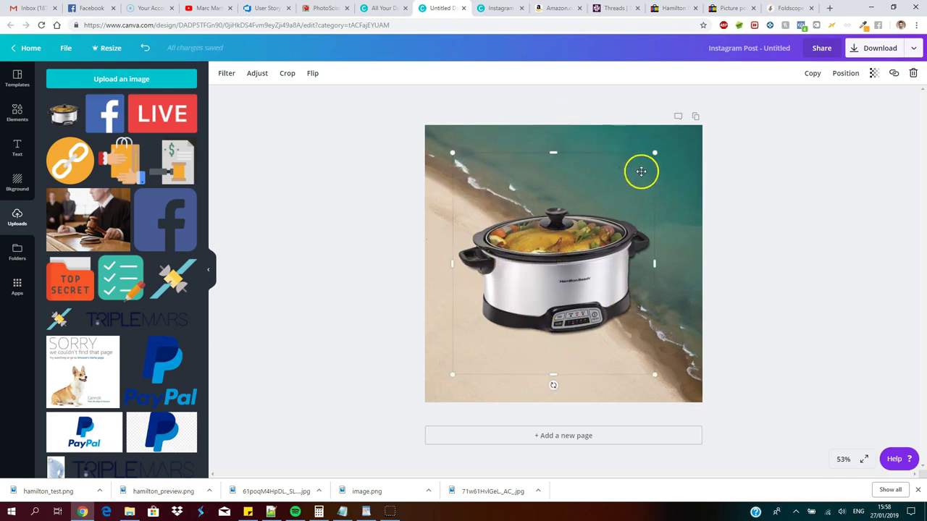
{"action": "left_click_drag", "start_coordinate": [558, 259], "coordinate": [583, 307]}
{"action": "left_click_drag", "start_coordinate": [460, 141], "coordinate": [524, 207]}
{"action": "left_click_drag", "start_coordinate": [557, 309], "coordinate": [502, 258]}
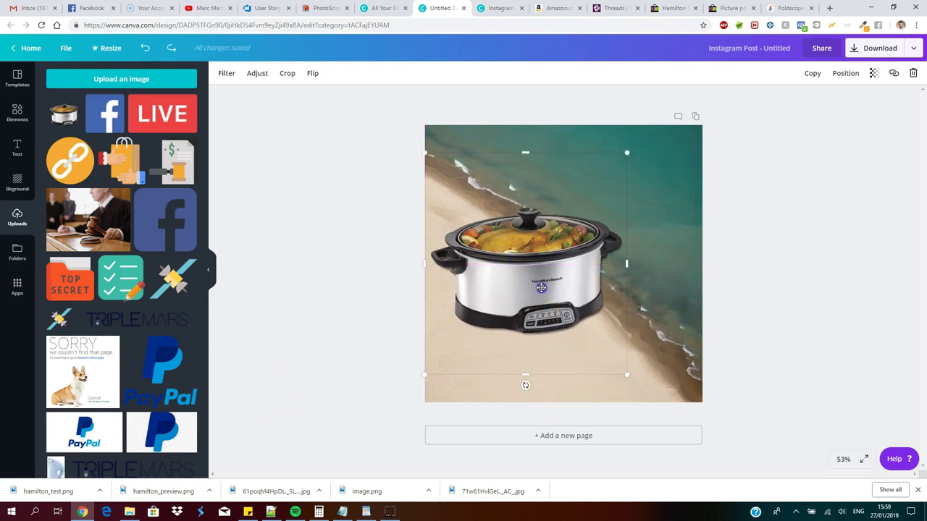
{"action": "left_click_drag", "start_coordinate": [540, 288], "coordinate": [539, 282]}
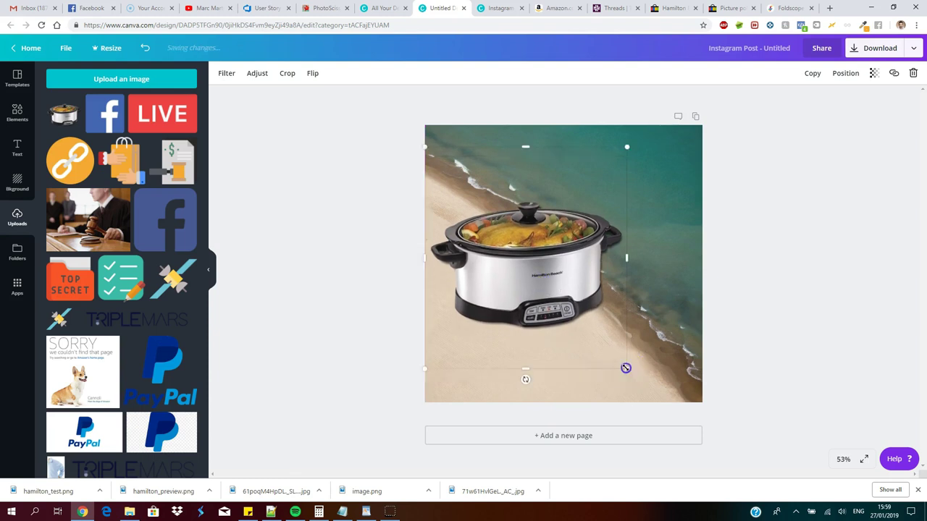
{"action": "left_click_drag", "start_coordinate": [625, 367], "coordinate": [818, 368]}
{"action": "left_click_drag", "start_coordinate": [534, 307], "coordinate": [528, 297]}
{"action": "left_click", "coordinate": [339, 269]}
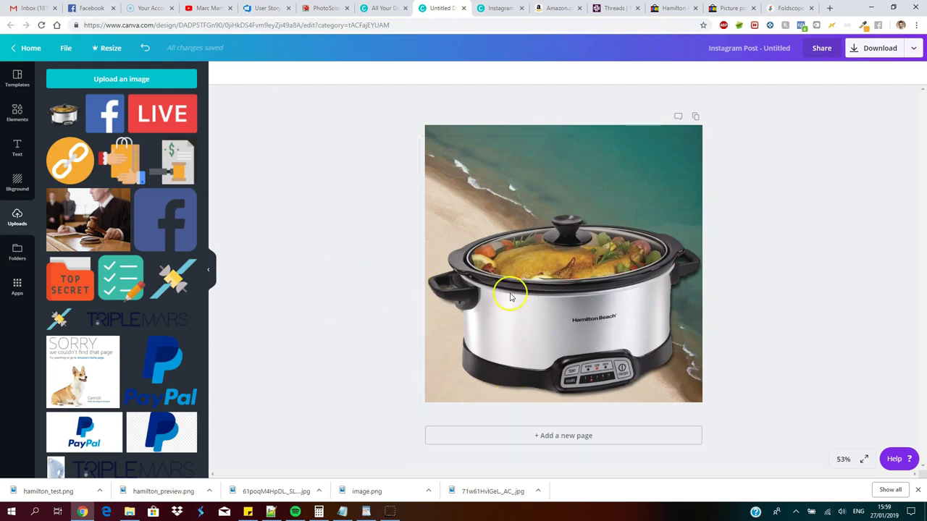
Browse the Text panel's heading, subheading, body and ready-made text designs
{"action": "left_click", "coordinate": [16, 147]}
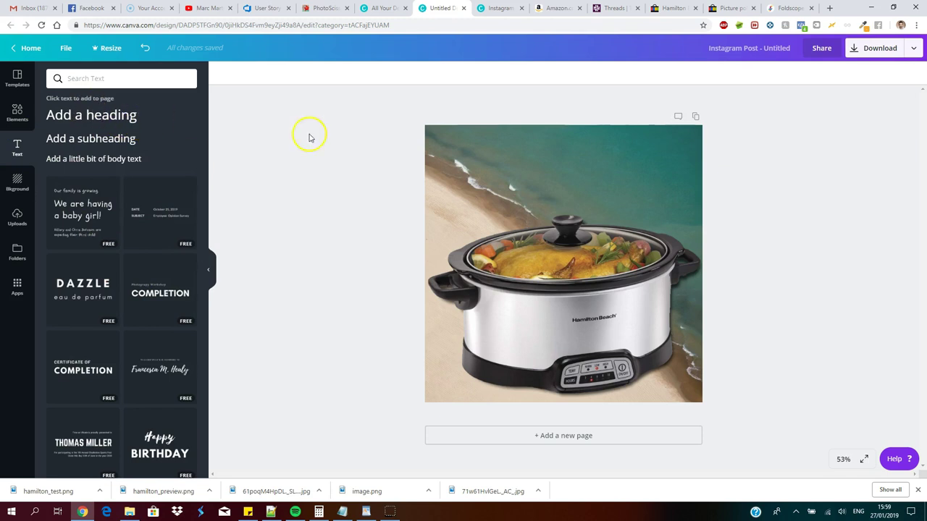
{"action": "scroll", "coordinate": [108, 311], "scroll_direction": "down", "scroll_amount": 2}
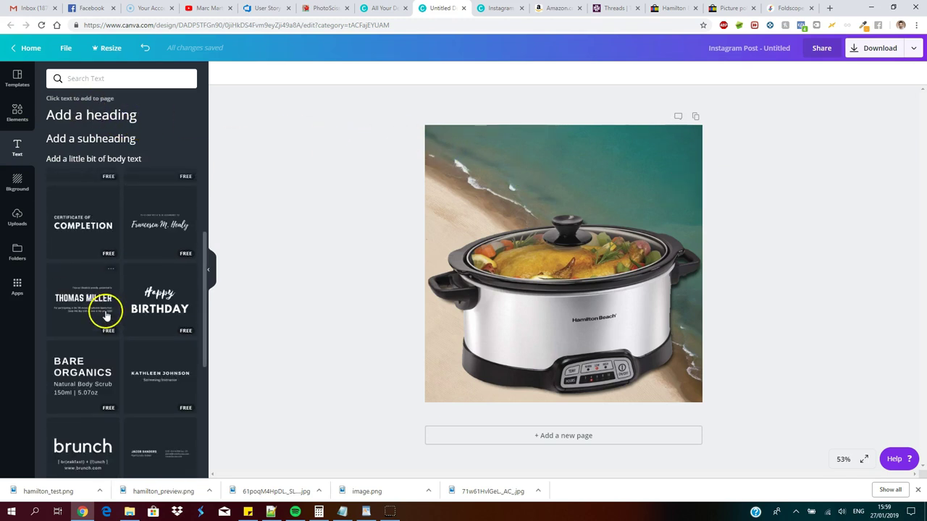
{"action": "scroll", "coordinate": [112, 250], "scroll_direction": "down", "scroll_amount": 2}
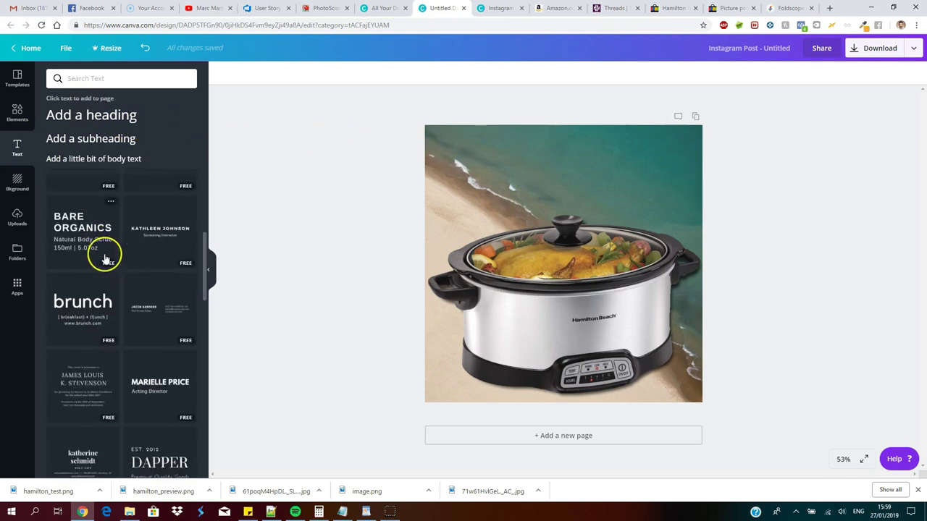
{"action": "scroll", "coordinate": [145, 304], "scroll_direction": "down", "scroll_amount": 1}
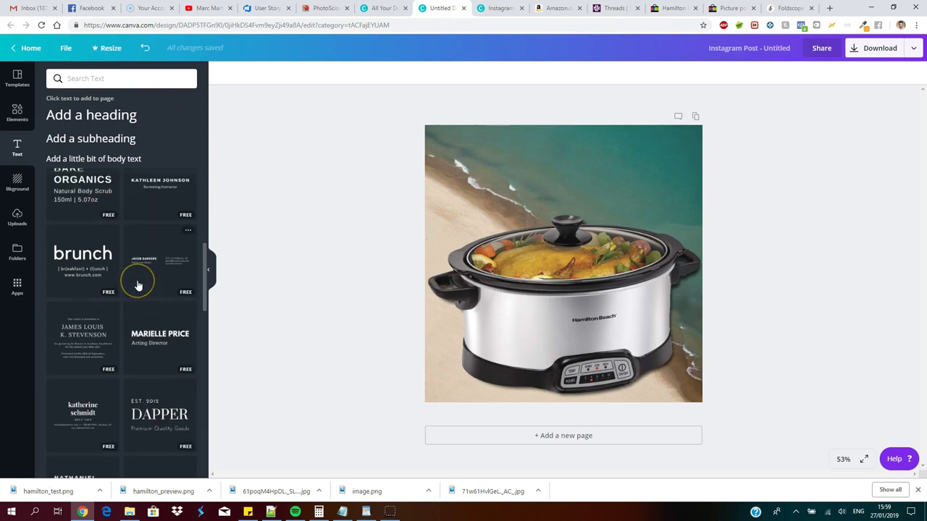
{"action": "scroll", "coordinate": [138, 285], "scroll_direction": "down", "scroll_amount": 2}
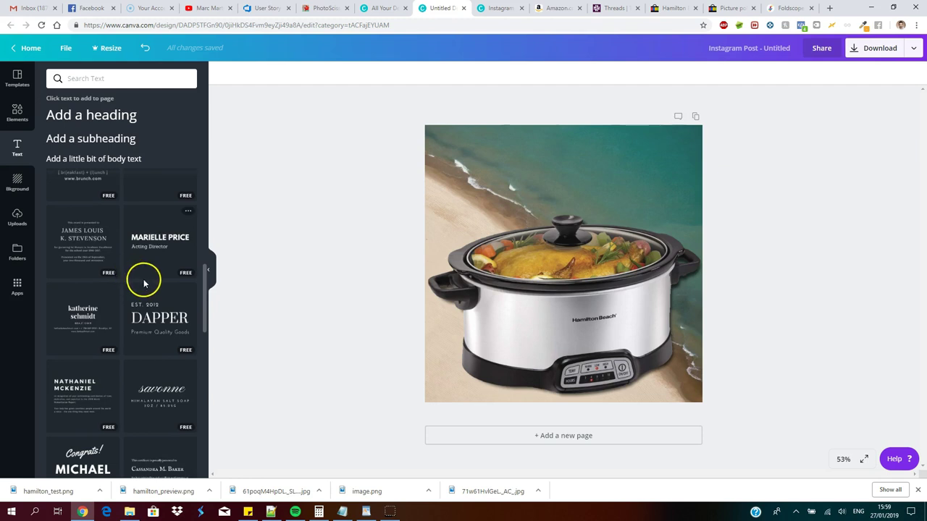
{"action": "scroll", "coordinate": [148, 270], "scroll_direction": "up", "scroll_amount": 3}
{"action": "scroll", "coordinate": [149, 270], "scroll_direction": "down", "scroll_amount": 2}
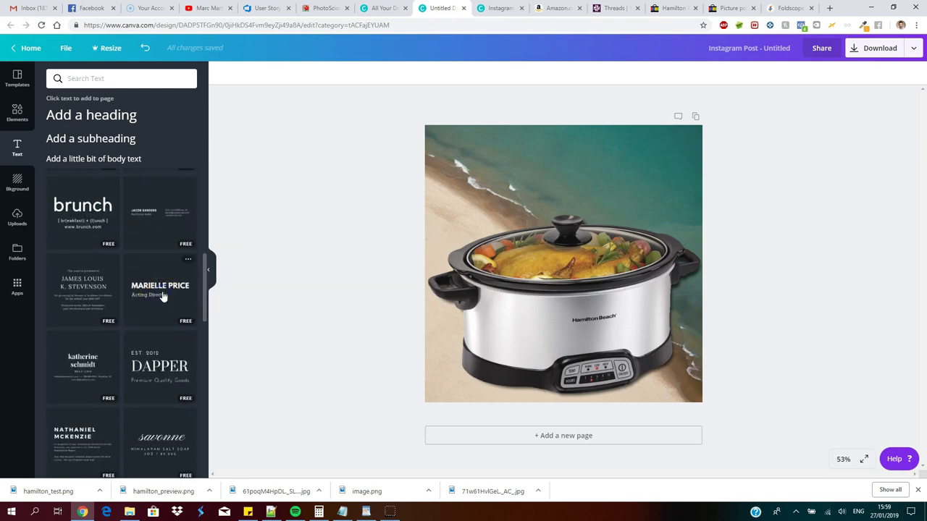
Add a two-line title template at the top-left and colour its heading light orange
{"action": "left_click", "coordinate": [163, 297]}
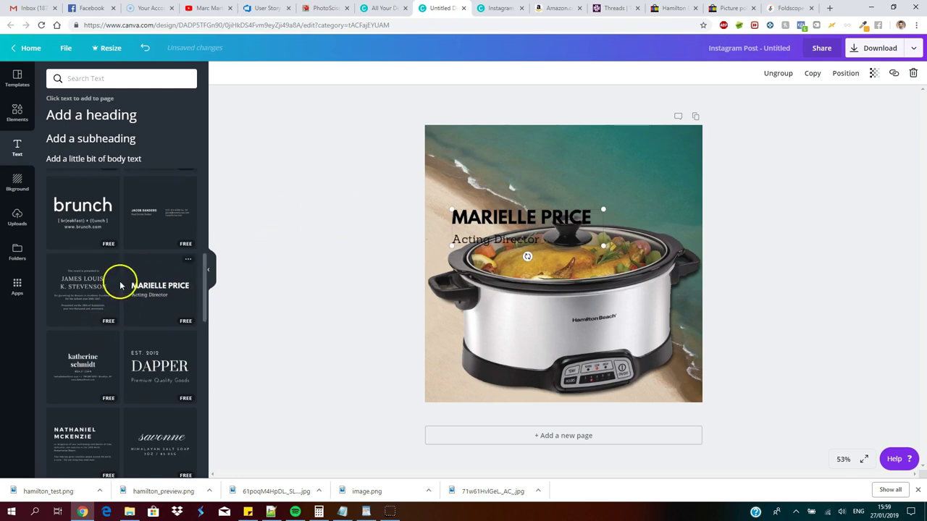
{"action": "left_click_drag", "start_coordinate": [502, 211], "coordinate": [483, 137]}
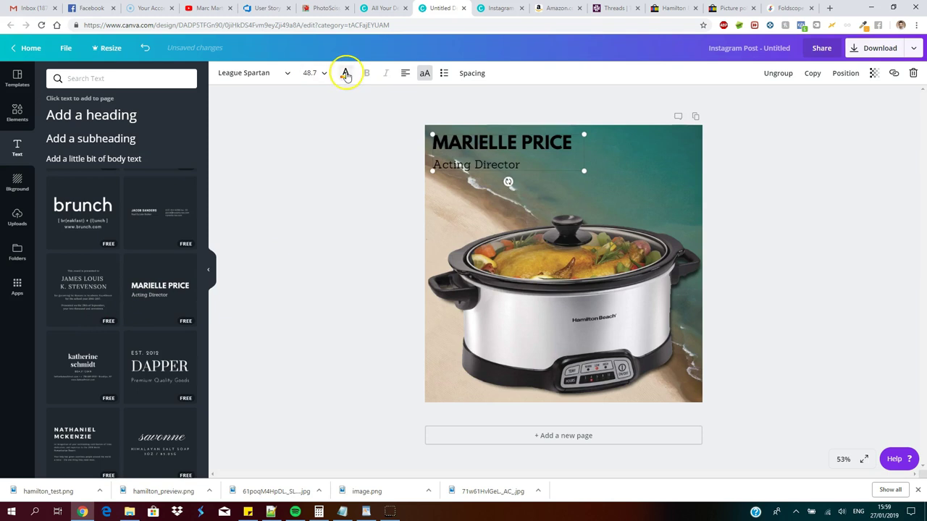
{"action": "left_click", "coordinate": [346, 74]}
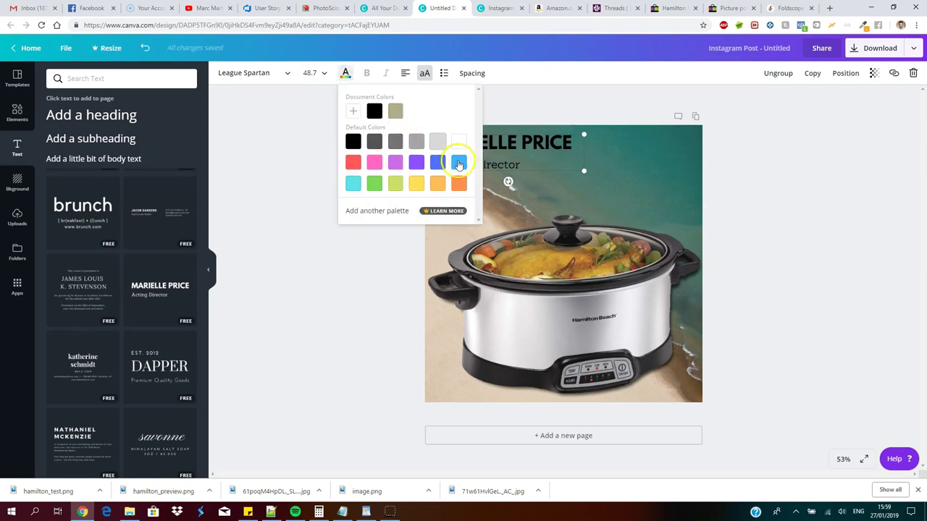
{"action": "left_click", "coordinate": [416, 184]}
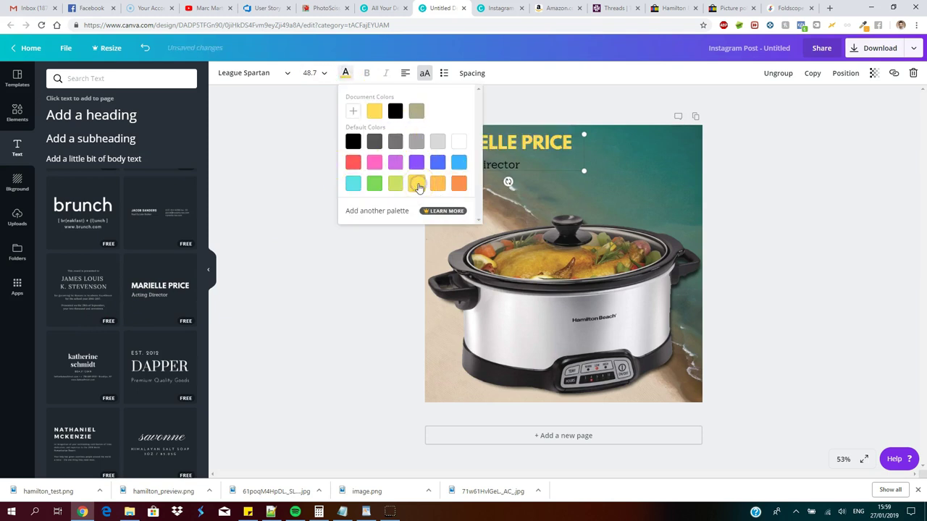
{"action": "left_click", "coordinate": [437, 185]}
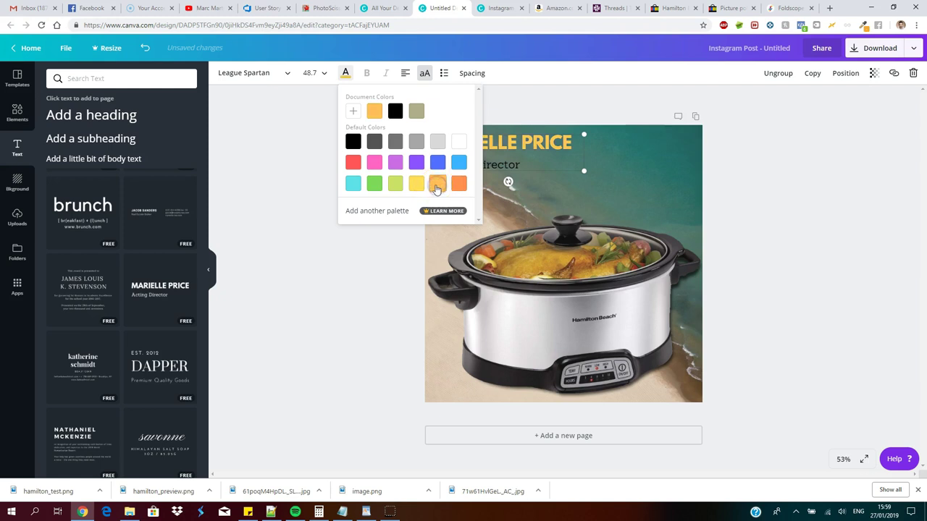
{"action": "left_click", "coordinate": [514, 171]}
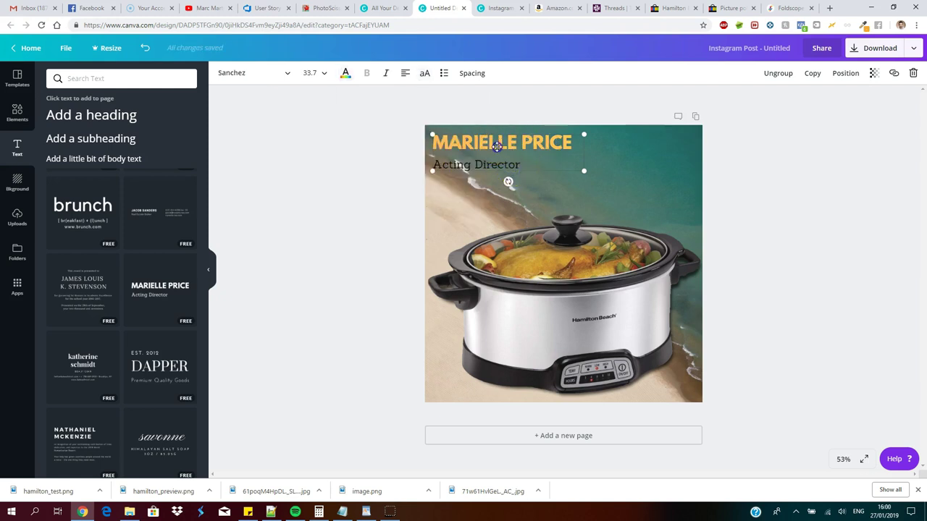
Retype the title as 'SLOW COOKER' and 'by Hamilton Beach', then enlarge it across the post
{"action": "double_click", "coordinate": [496, 146]}
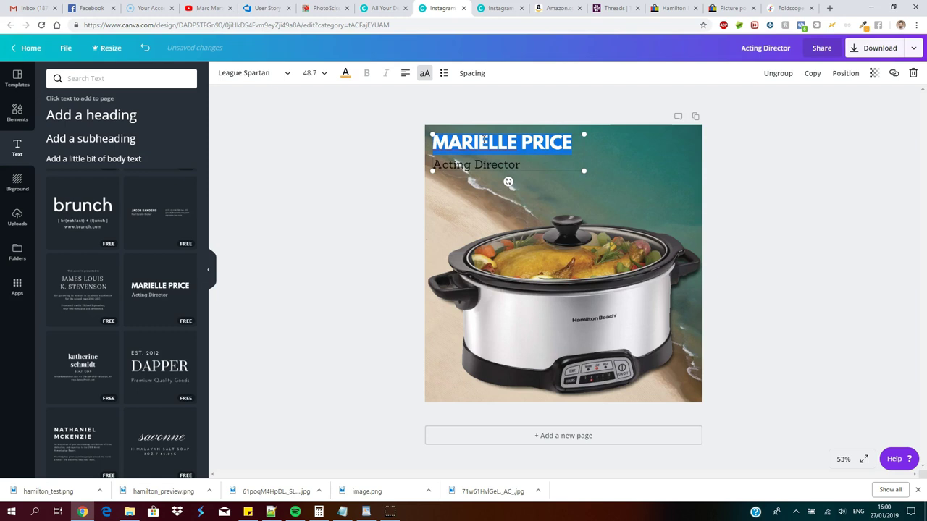
{"action": "type", "text": "S"}
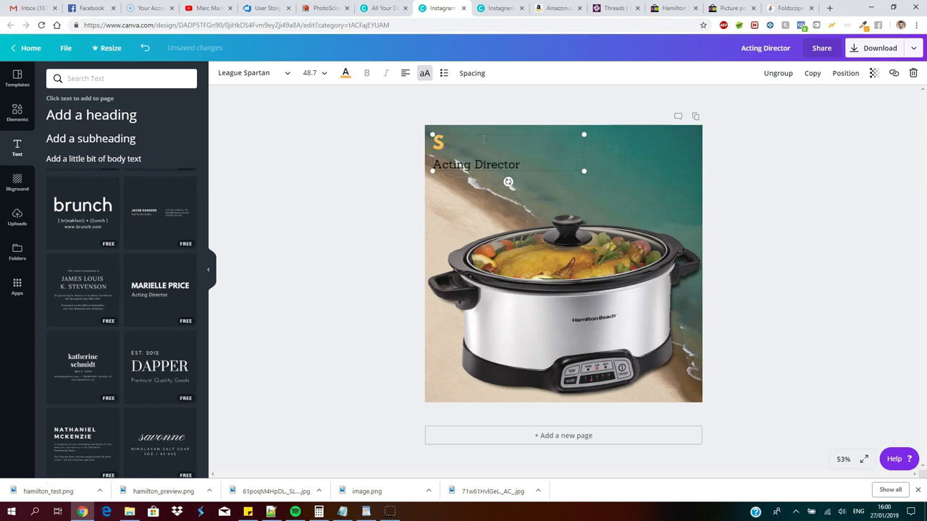
{"action": "type", "text": "LOW COOK"}
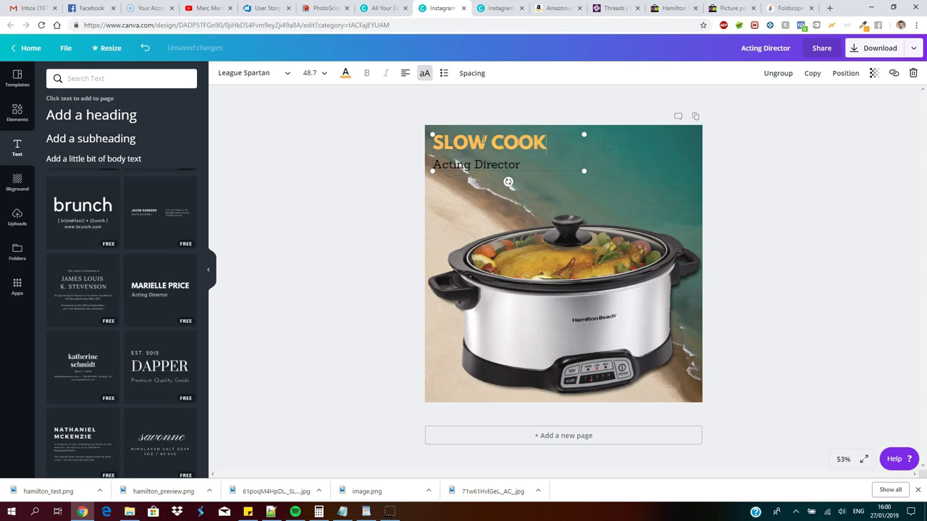
{"action": "type", "text": "ER"}
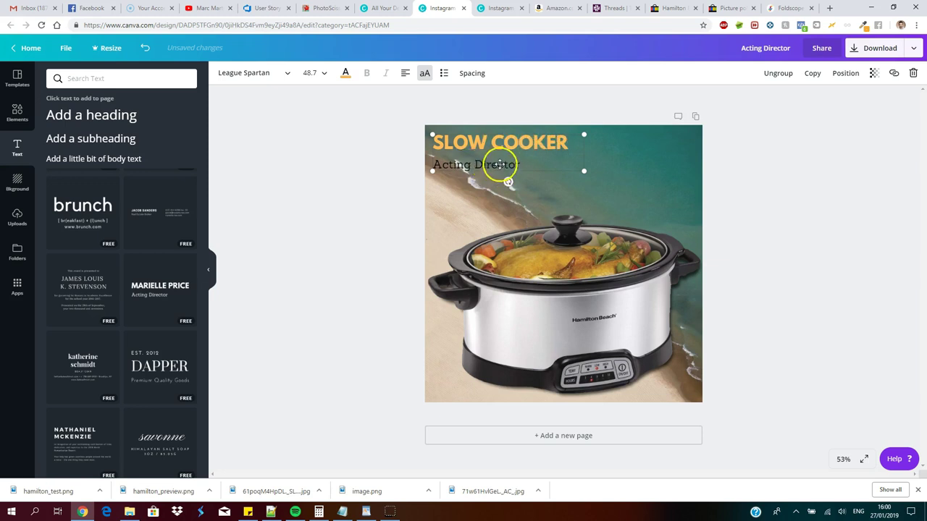
{"action": "triple_click", "coordinate": [500, 164]}
{"action": "type", "text": "b"}
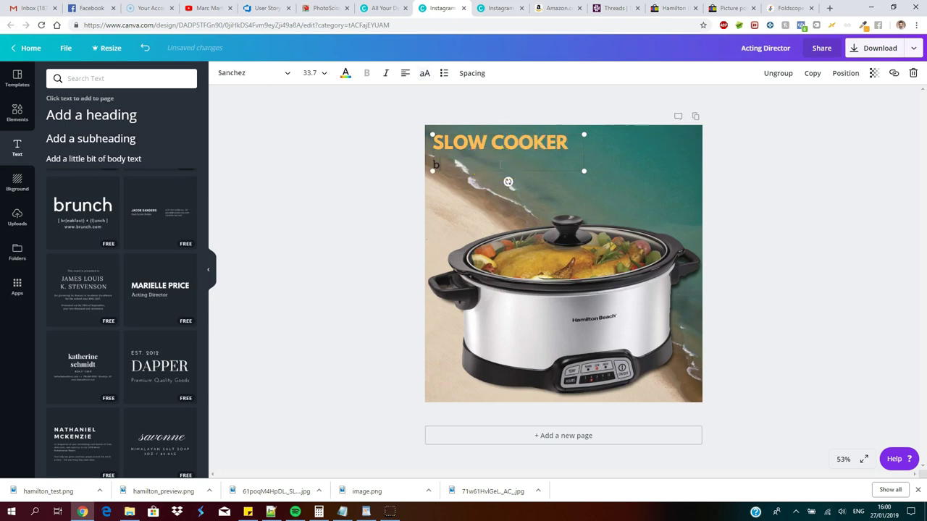
{"action": "type", "text": "y Hamilton Beach"}
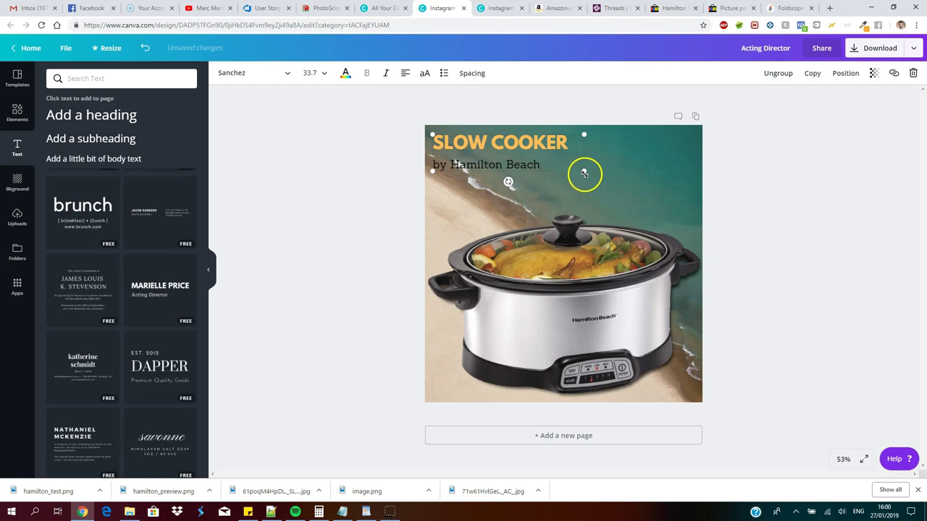
{"action": "left_click_drag", "start_coordinate": [584, 172], "coordinate": [719, 228]}
{"action": "left_click", "coordinate": [822, 276]}
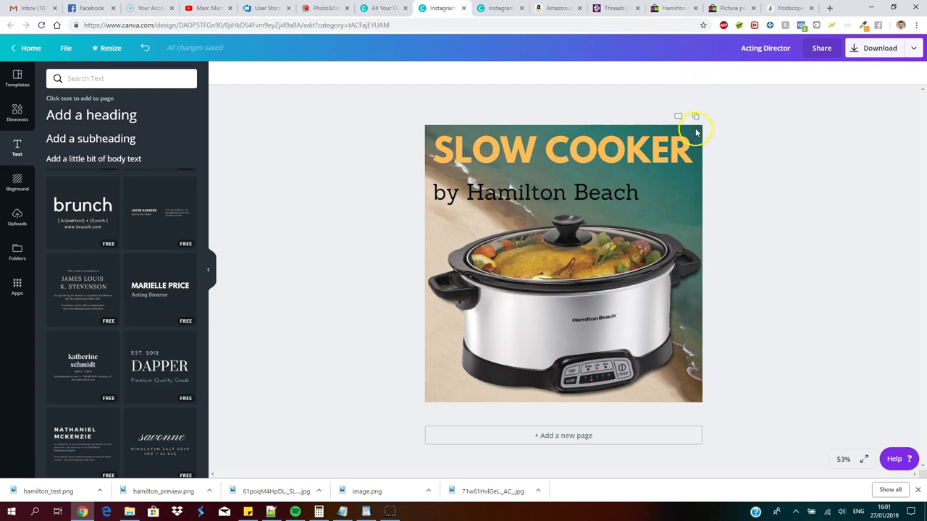
{"action": "left_click", "coordinate": [673, 8]}
{"action": "scroll", "coordinate": [420, 290], "scroll_direction": "down", "scroll_amount": 2}
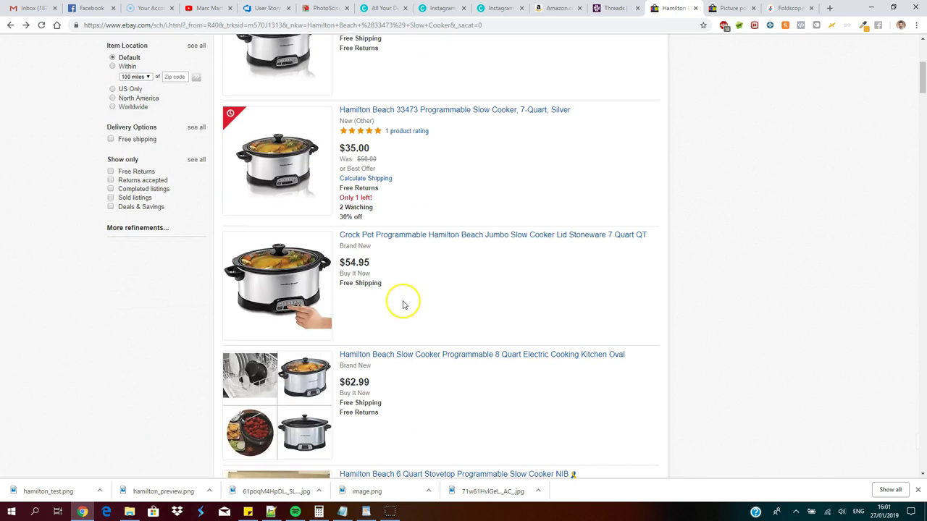
{"action": "scroll", "coordinate": [404, 304], "scroll_direction": "up", "scroll_amount": 3}
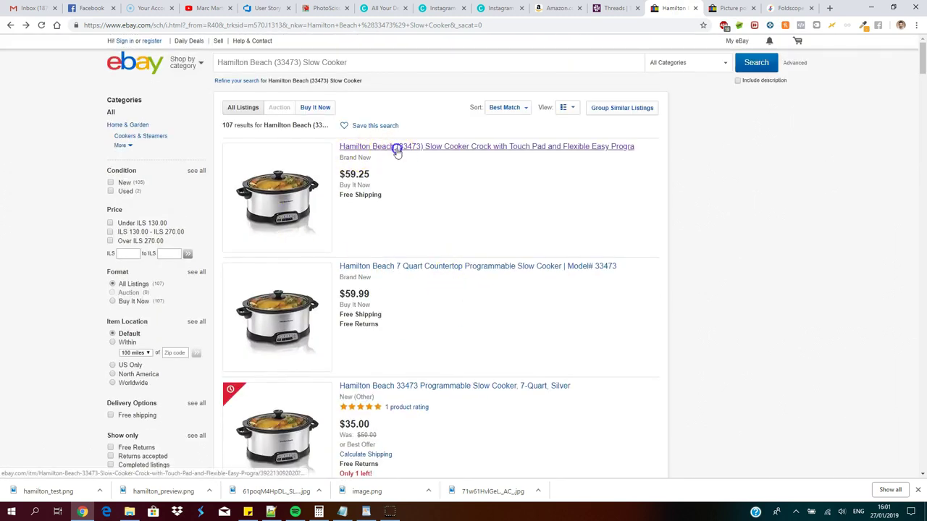
{"action": "left_click", "coordinate": [397, 147]}
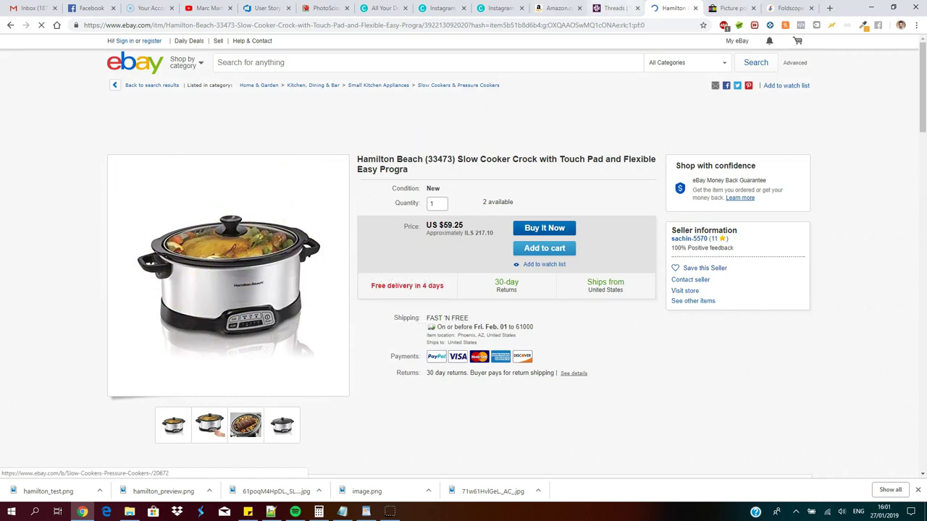
{"action": "left_click", "coordinate": [443, 8]}
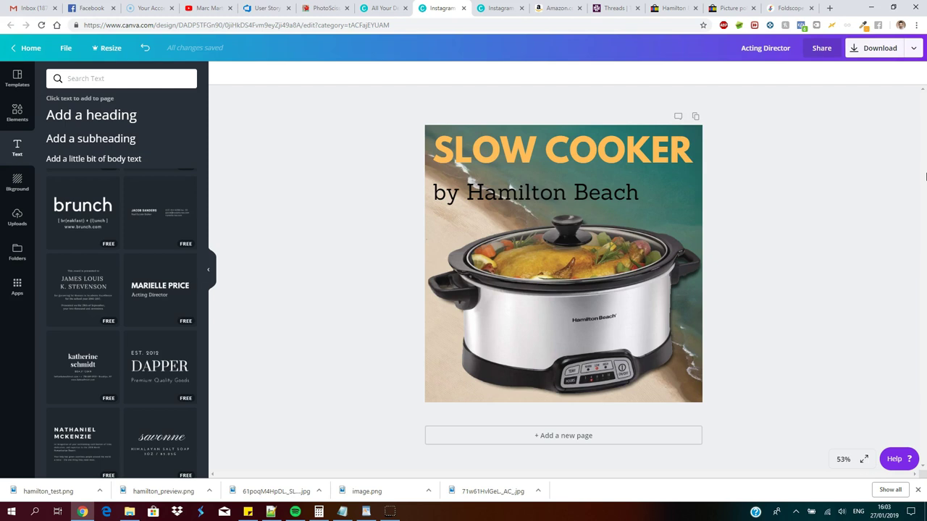
{"action": "left_click", "coordinate": [919, 173]}
Open the download options for the slow-cooker post, with PNG as the file type
{"action": "left_click", "coordinate": [889, 53]}
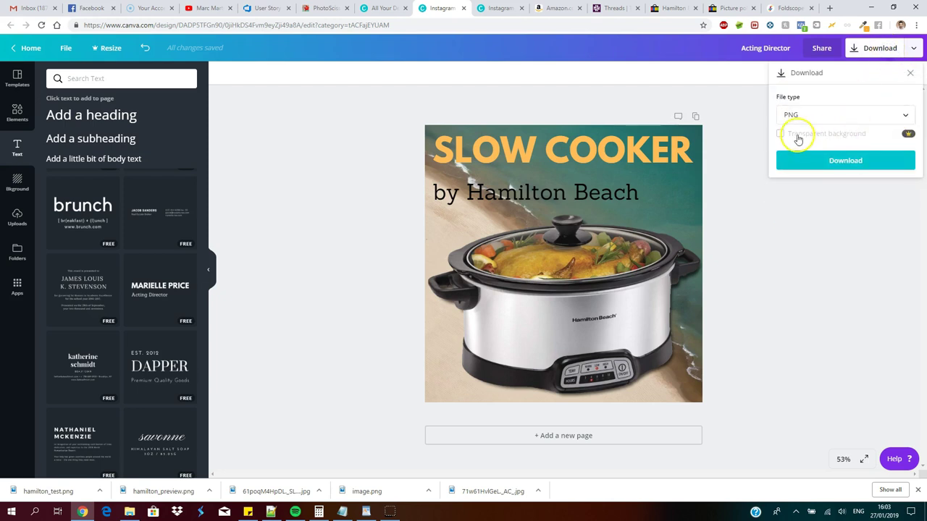